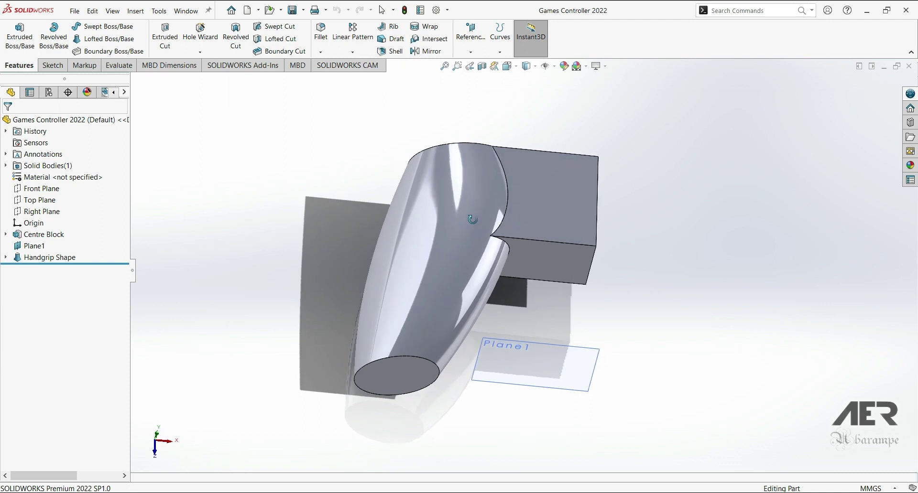
{"action": "middle_click_drag", "start_coordinate": [538, 230], "coordinate": [573, 230]}
{"action": "middle_click_drag", "start_coordinate": [449, 245], "coordinate": [468, 248]}
{"action": "middle_click_drag", "start_coordinate": [574, 194], "coordinate": [527, 230]}
{"action": "middle_click_drag", "start_coordinate": [526, 200], "coordinate": [516, 147]}
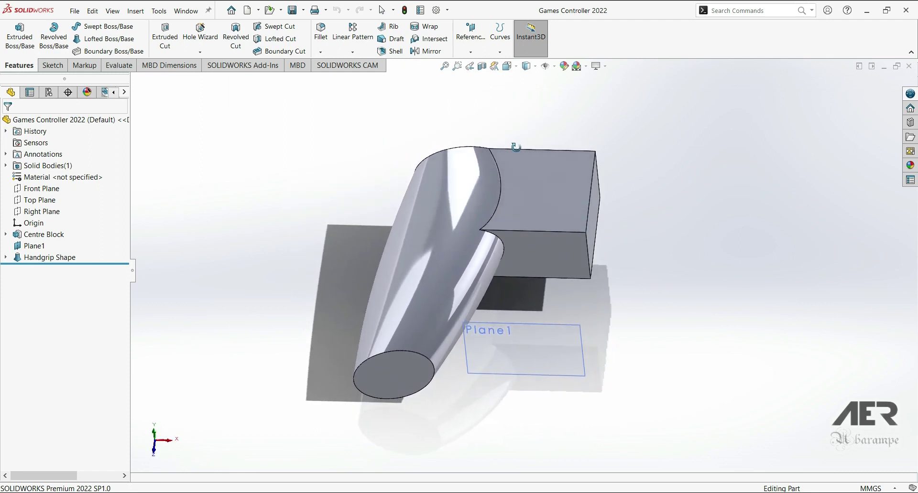
{"action": "middle_click_drag", "start_coordinate": [582, 233], "coordinate": [575, 202]}
{"action": "middle_click_drag", "start_coordinate": [464, 221], "coordinate": [562, 228]}
{"action": "middle_click_drag", "start_coordinate": [409, 193], "coordinate": [502, 221]}
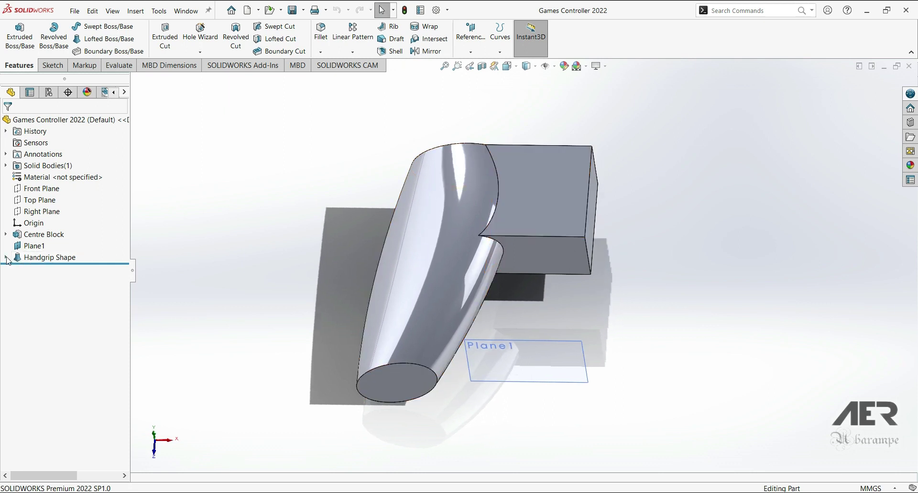
Step: Roll the model back to just before the Handgrip Shape loft, with Sketch2, Sketch3, Plane1 and Sketch4 active above the rollback point
{"action": "left_click", "coordinate": [6, 258]}
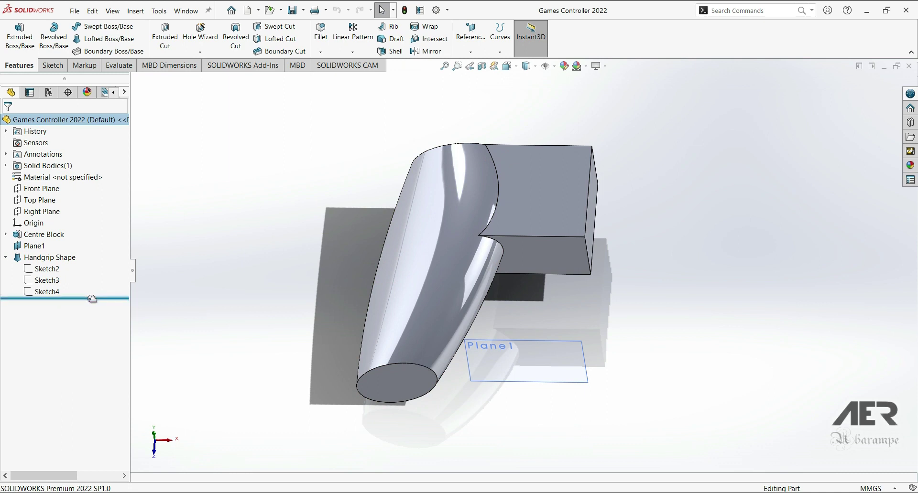
{"action": "left_click_drag", "start_coordinate": [92, 299], "coordinate": [89, 264]}
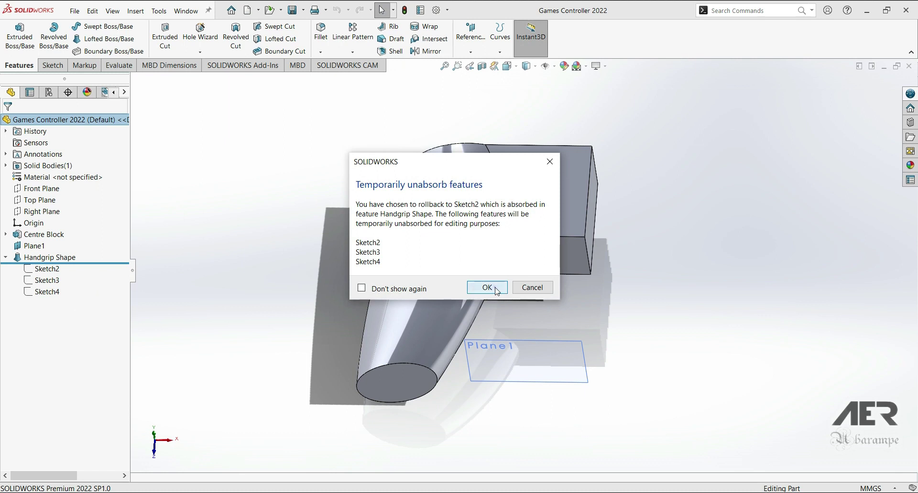
{"action": "left_click", "coordinate": [496, 288]}
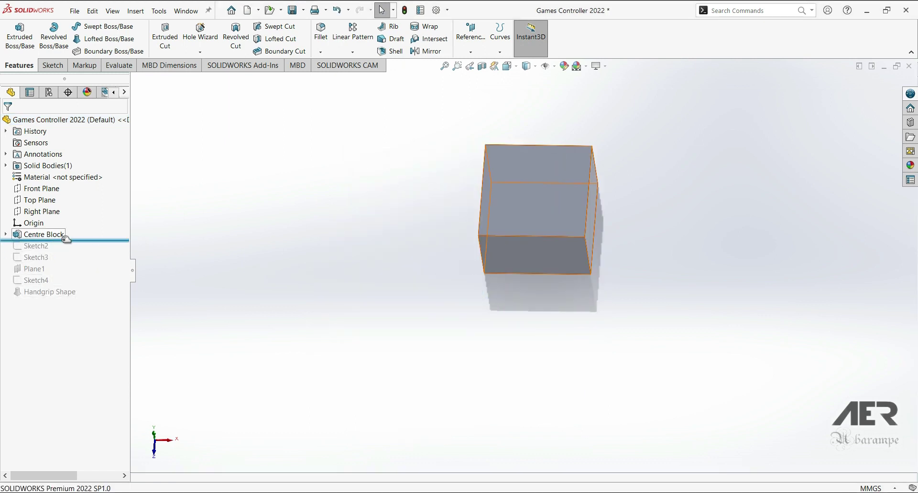
{"action": "mouse_move", "coordinate": [110, 241]}
{"action": "left_mouse_down"}
{"action": "mouse_move", "coordinate": [109, 283]}
{"action": "mouse_move", "coordinate": [43, 286]}
{"action": "left_mouse_up"}
Step: Show the three elliptical handgrip profile sketches, Sketch2, Sketch3 and Sketch4
{"action": "left_click", "coordinate": [37, 280]}
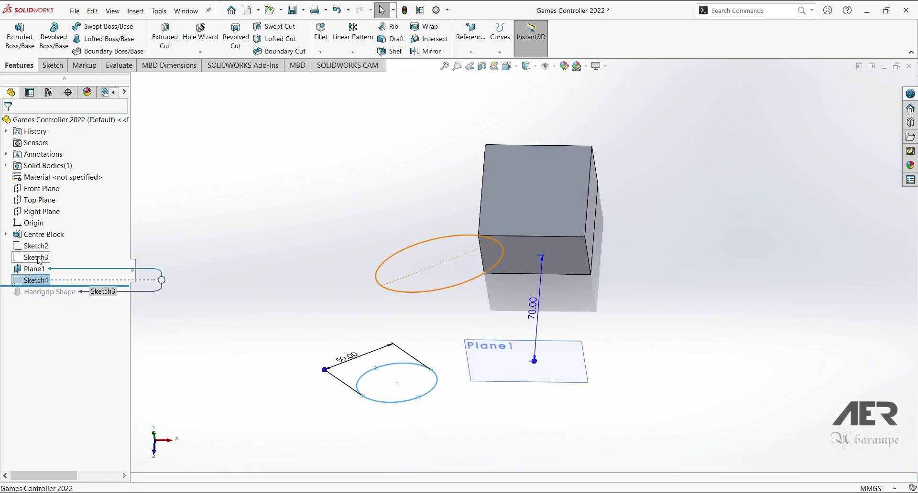
{"action": "left_click", "coordinate": [36, 257], "text": "ctrl"}
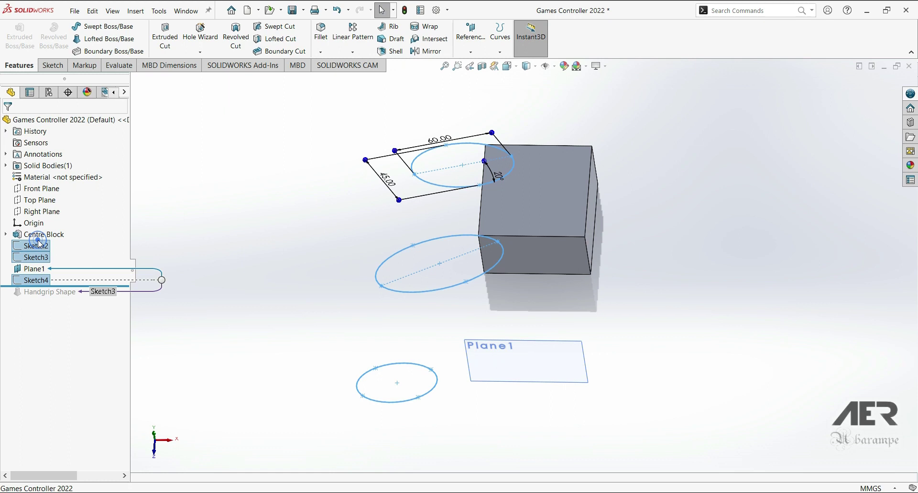
{"action": "left_click", "coordinate": [49, 228]}
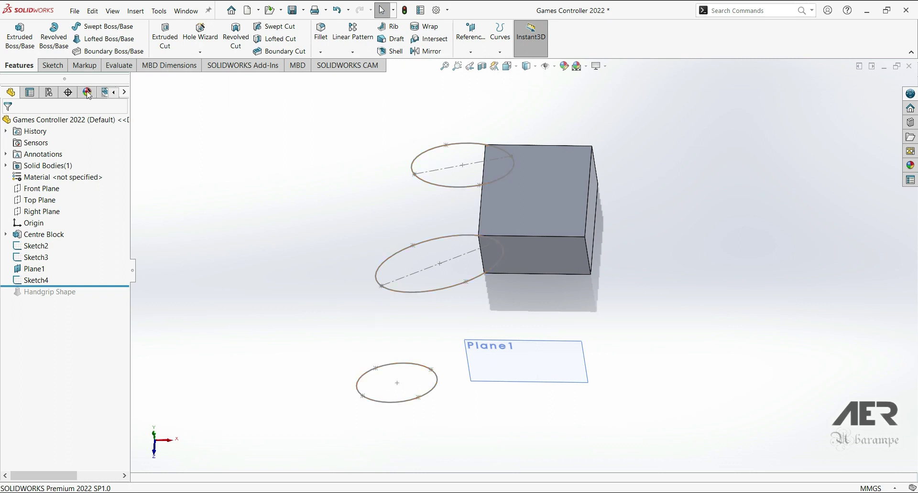
Step: In a new 3D sketch, draw a spline through the outer major-axis points of the three ellipses, away from the centre block
{"action": "left_click", "coordinate": [52, 67]}
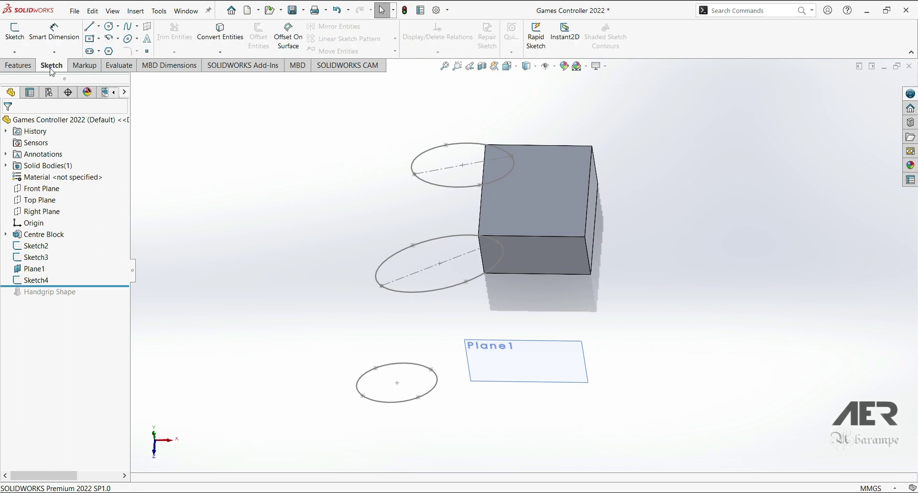
{"action": "left_click", "coordinate": [13, 52]}
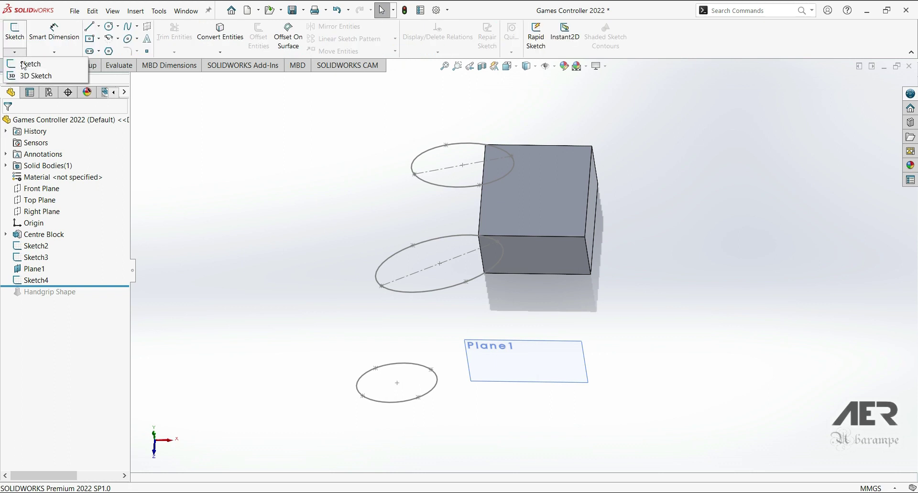
{"action": "left_click", "coordinate": [32, 77]}
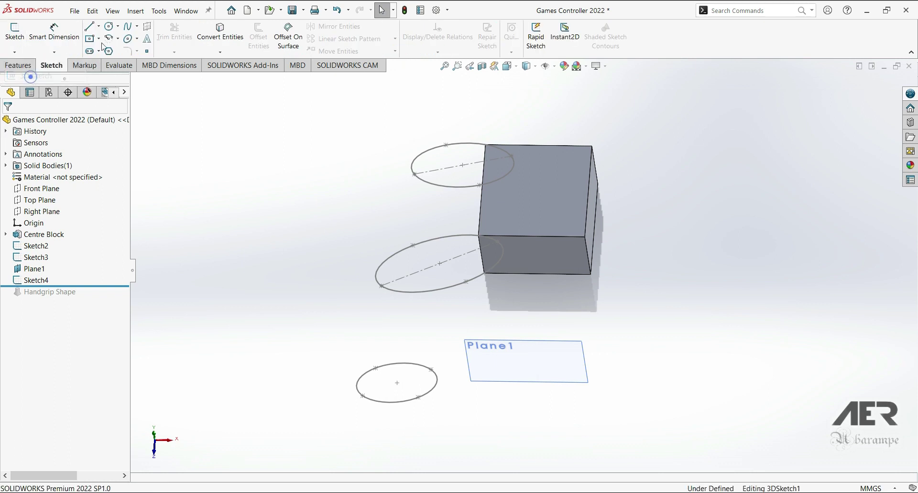
{"action": "left_click", "coordinate": [126, 32]}
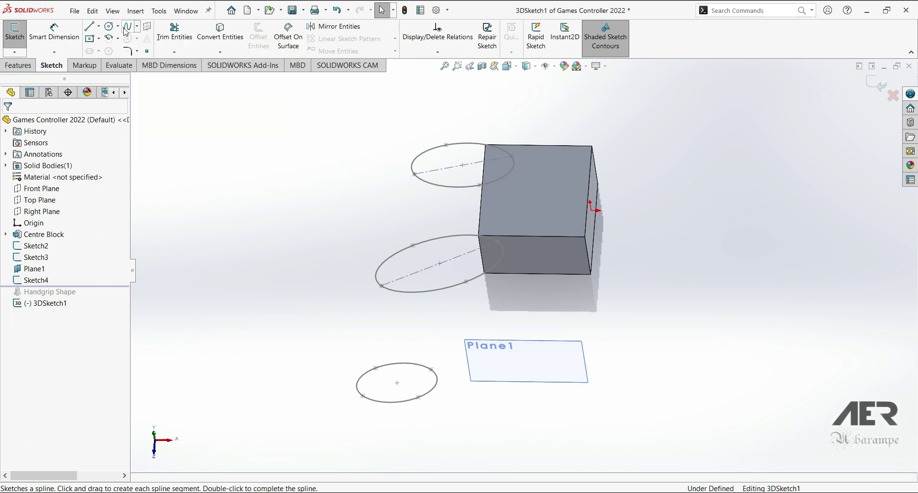
{"action": "left_click", "coordinate": [414, 175]}
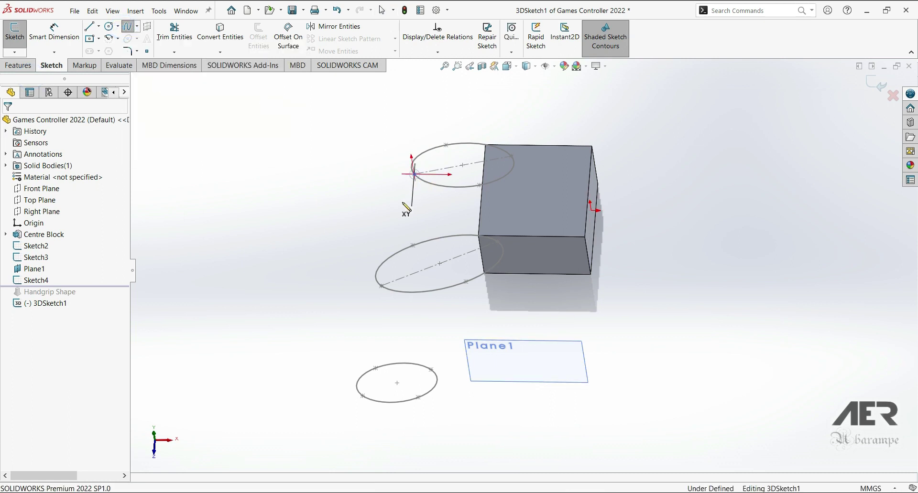
{"action": "left_click", "coordinate": [381, 286]}
{"action": "double_click", "coordinate": [362, 396]}
{"action": "key", "text": "Escape"}
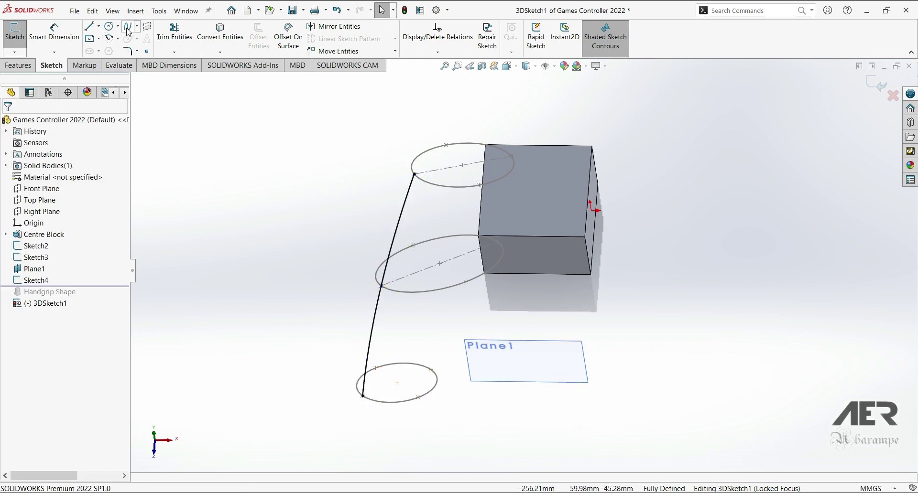
Step: Draw a second spline through the inner major-axis points of the three ellipses, on the centre block side
{"action": "left_click", "coordinate": [128, 28]}
{"action": "left_click", "coordinate": [511, 156]}
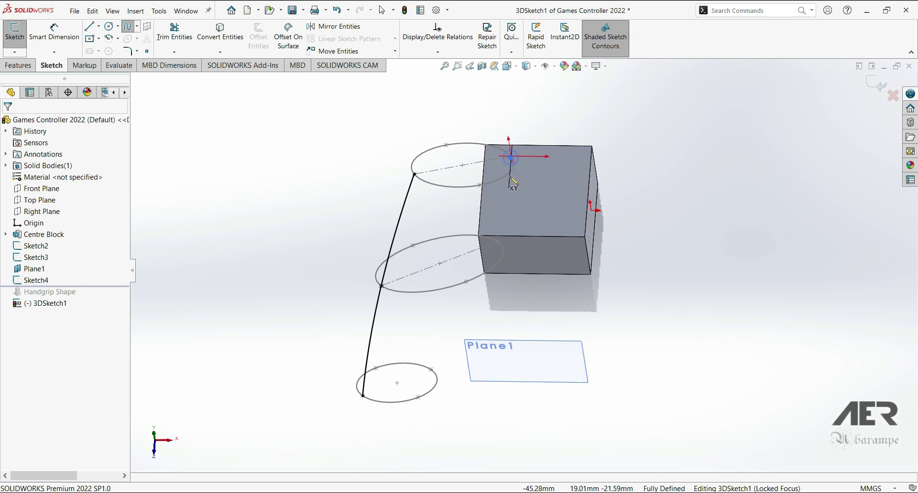
{"action": "left_click", "coordinate": [497, 241]}
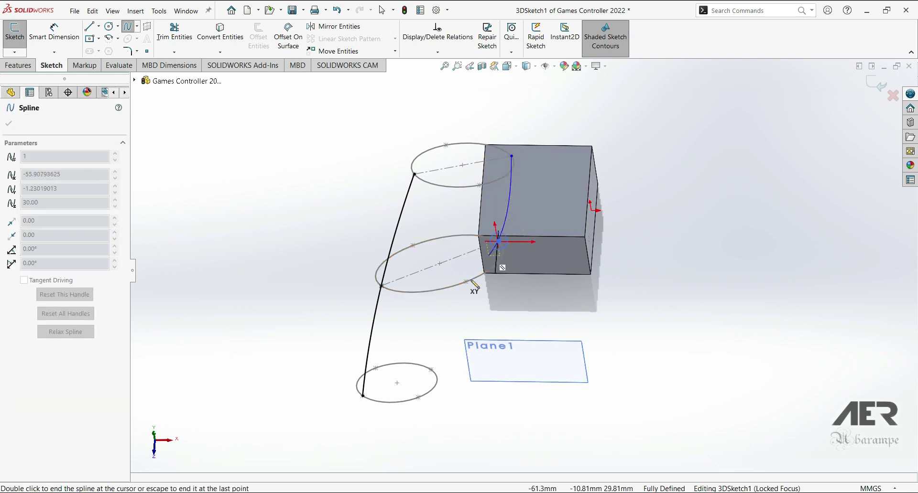
{"action": "left_click", "coordinate": [431, 369]}
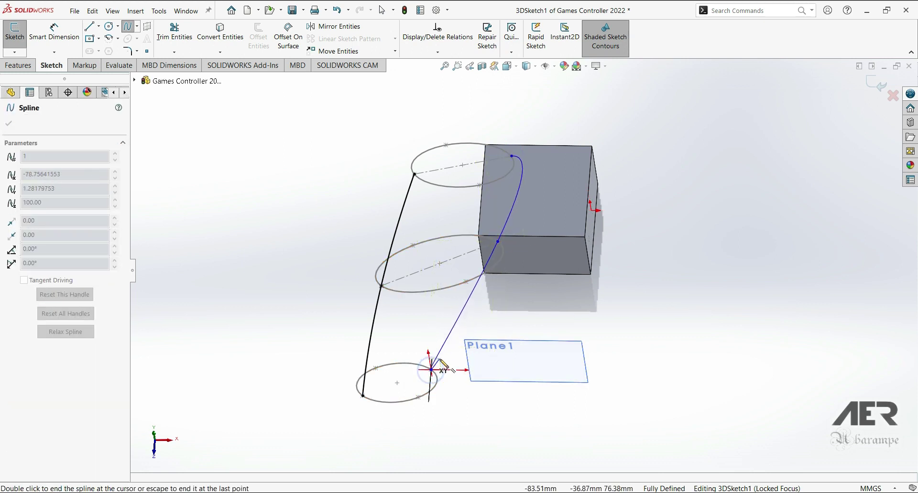
{"action": "key", "text": "Escape"}
Step: Try reshaping the outer spline with its tangent handles, and reset all of its handles
{"action": "mouse_move", "coordinate": [450, 318]}
{"action": "middle_mouse_down"}
{"action": "mouse_move", "coordinate": [443, 314]}
{"action": "mouse_move", "coordinate": [447, 331]}
{"action": "middle_mouse_up"}
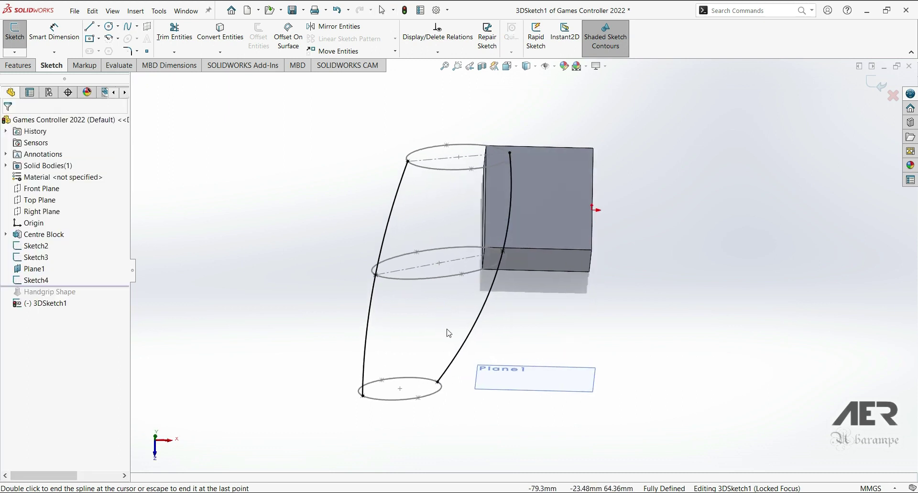
{"action": "left_click", "coordinate": [390, 226]}
{"action": "left_click_drag", "start_coordinate": [390, 196], "coordinate": [381, 211]}
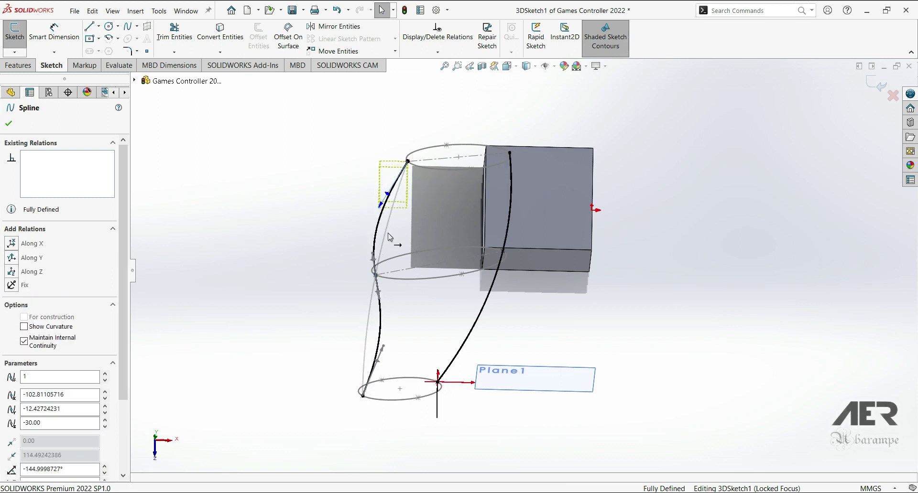
{"action": "mouse_move", "coordinate": [383, 347]}
{"action": "left_mouse_down"}
{"action": "mouse_move", "coordinate": [388, 372]}
{"action": "mouse_move", "coordinate": [387, 331]}
{"action": "left_mouse_up"}
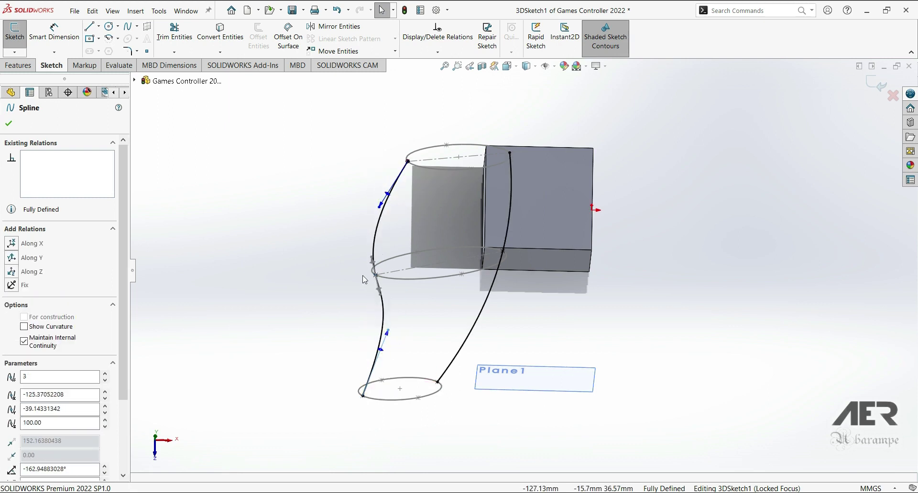
{"action": "left_click", "coordinate": [379, 293]}
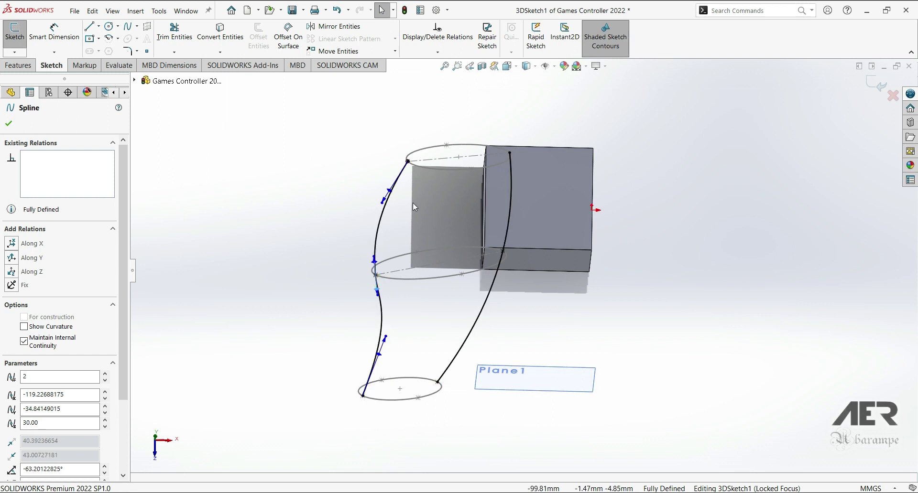
{"action": "scroll", "coordinate": [74, 297], "scroll_direction": "down", "scroll_amount": 3}
{"action": "left_click", "coordinate": [74, 419]}
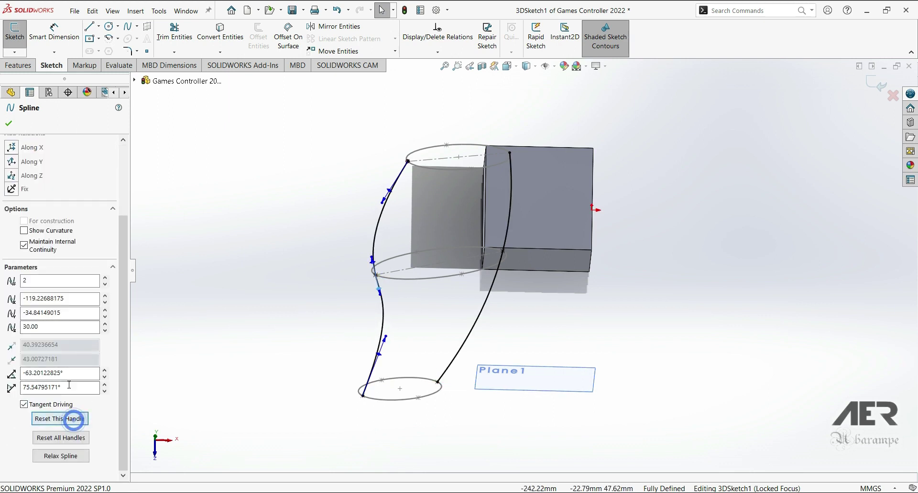
{"action": "left_click", "coordinate": [84, 439]}
{"action": "key", "text": "Escape"}
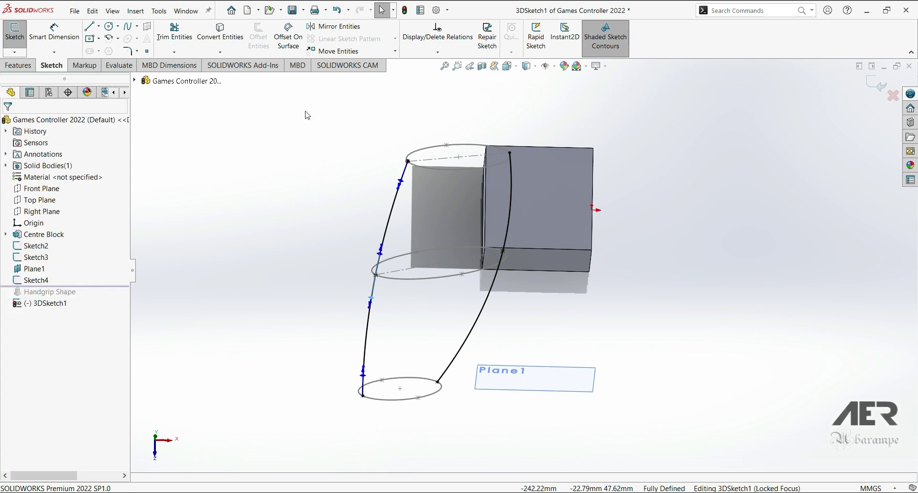
Step: Finish the 3D sketch and roll the model forward past the Handgrip Shape loft
{"action": "left_click", "coordinate": [869, 91]}
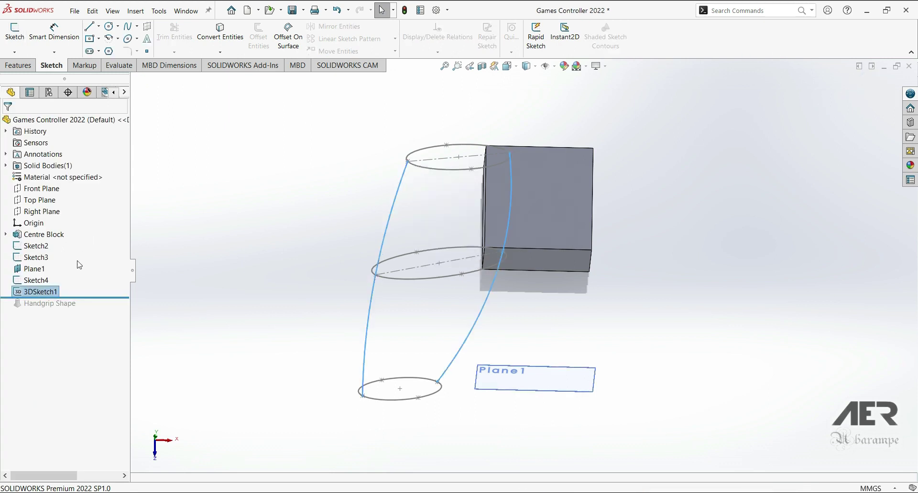
{"action": "left_click_drag", "start_coordinate": [89, 297], "coordinate": [108, 310]}
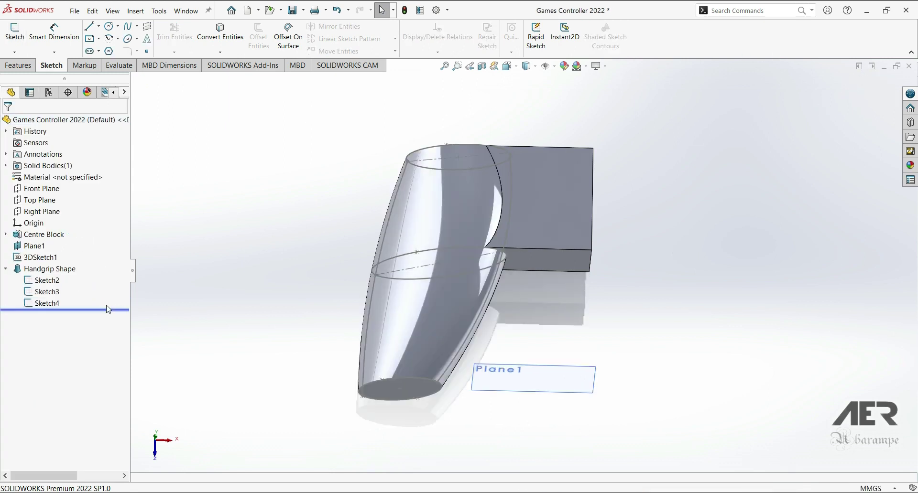
Step: Edit the Handgrip Shape loft to use the outer and inner 3D sketch splines as two guide curves
{"action": "left_click", "coordinate": [38, 269]}
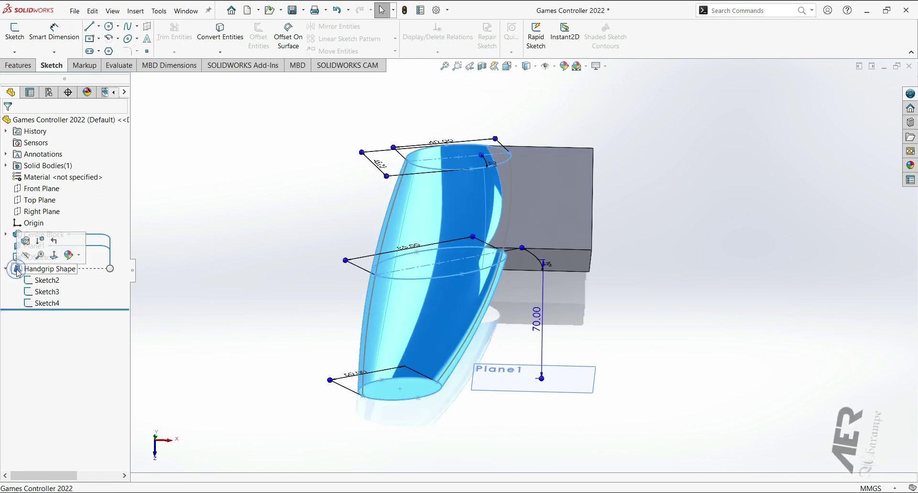
{"action": "left_click", "coordinate": [27, 242]}
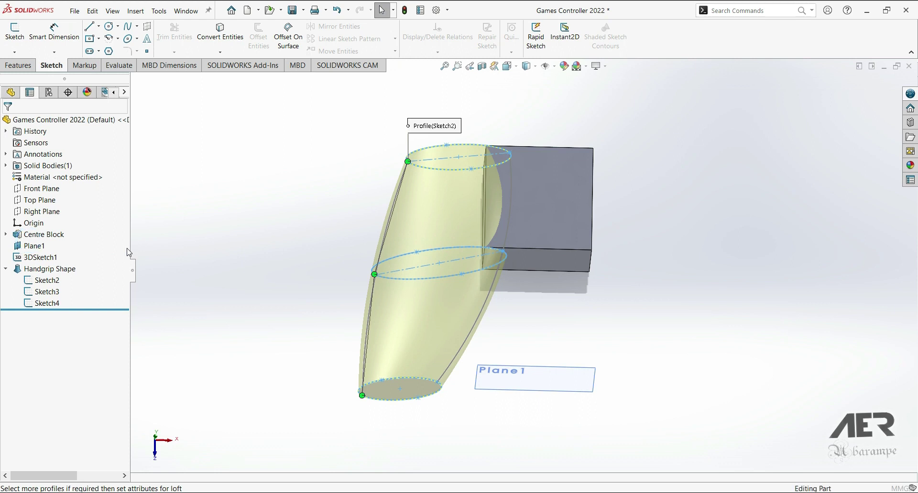
{"action": "left_click", "coordinate": [61, 262]}
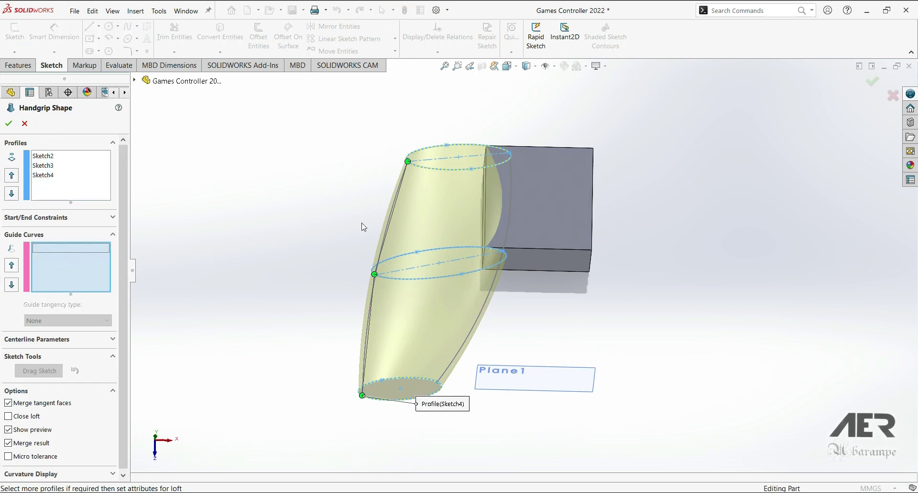
{"action": "left_click", "coordinate": [381, 246]}
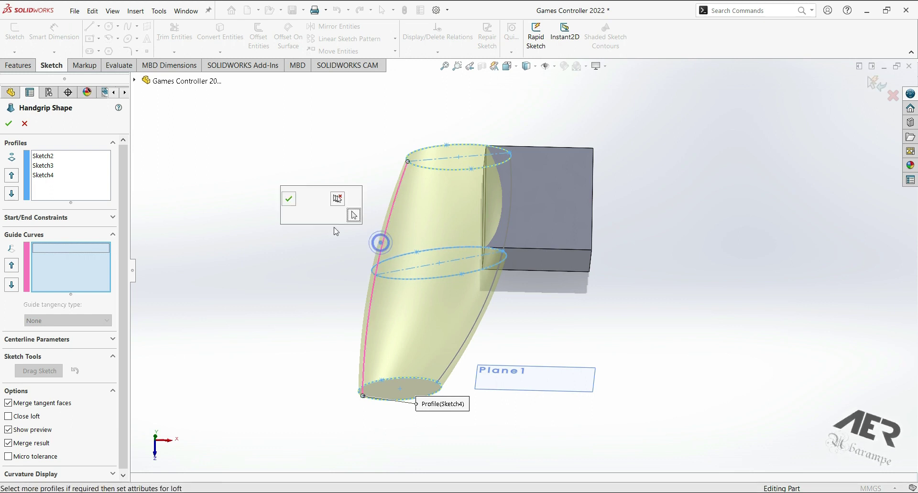
{"action": "left_click", "coordinate": [286, 199]}
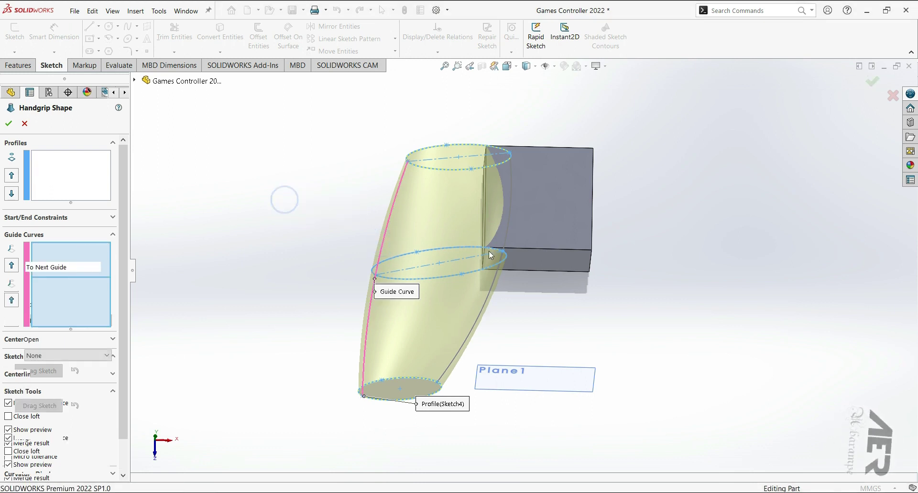
{"action": "left_click", "coordinate": [487, 290]}
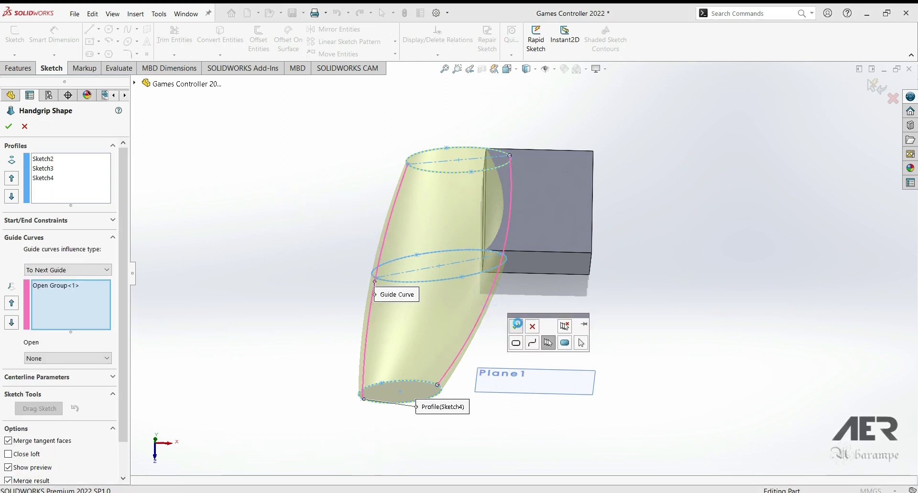
{"action": "left_click", "coordinate": [516, 326]}
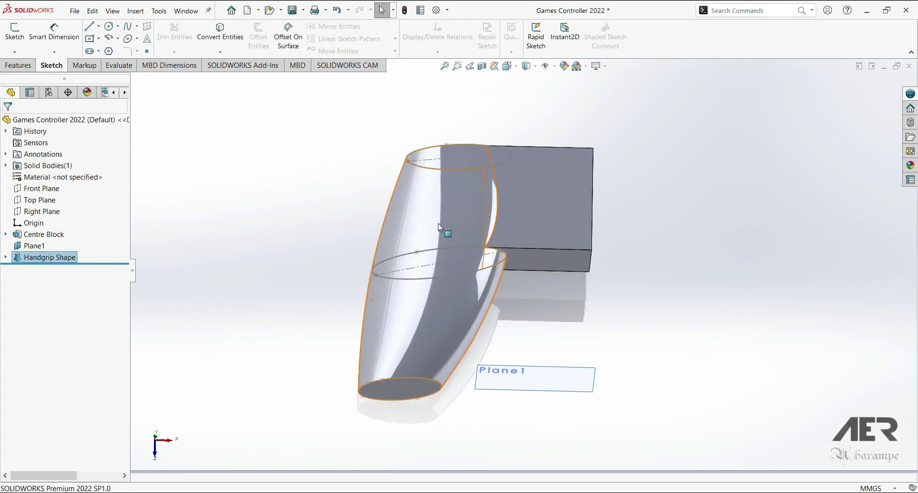
Step: Hide the profile sketches Sketch2, Sketch3 and Sketch4 inside the Handgrip Shape feature
{"action": "left_click", "coordinate": [6, 257]}
{"action": "left_click", "coordinate": [46, 270]}
{"action": "left_click", "coordinate": [47, 280], "text": "ctrl"}
{"action": "left_click", "coordinate": [47, 291], "text": "ctrl"}
{"action": "left_click", "coordinate": [63, 283]}
Step: Fillet the handgrip's flat end face with a 12 mm radius
{"action": "mouse_move", "coordinate": [445, 303]}
{"action": "middle_mouse_down"}
{"action": "mouse_move", "coordinate": [459, 195]}
{"action": "mouse_move", "coordinate": [418, 233]}
{"action": "mouse_move", "coordinate": [418, 212]}
{"action": "mouse_move", "coordinate": [434, 201]}
{"action": "mouse_move", "coordinate": [437, 235]}
{"action": "mouse_move", "coordinate": [409, 158]}
{"action": "middle_mouse_up"}
{"action": "middle_click_drag", "start_coordinate": [629, 257], "coordinate": [372, 210]}
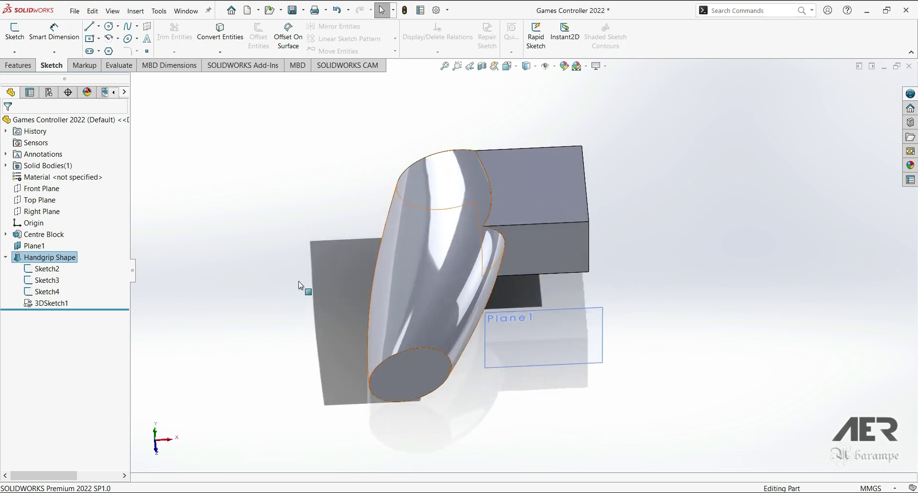
{"action": "left_click", "coordinate": [18, 66]}
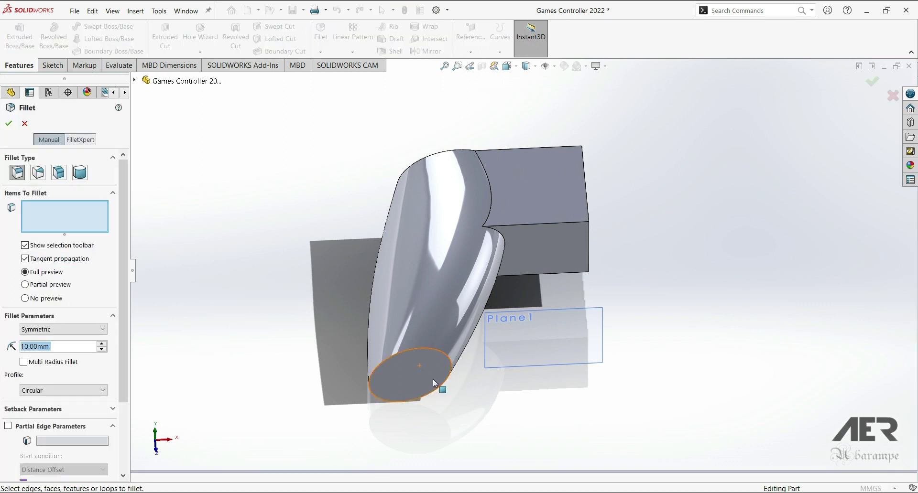
{"action": "left_click", "coordinate": [415, 371]}
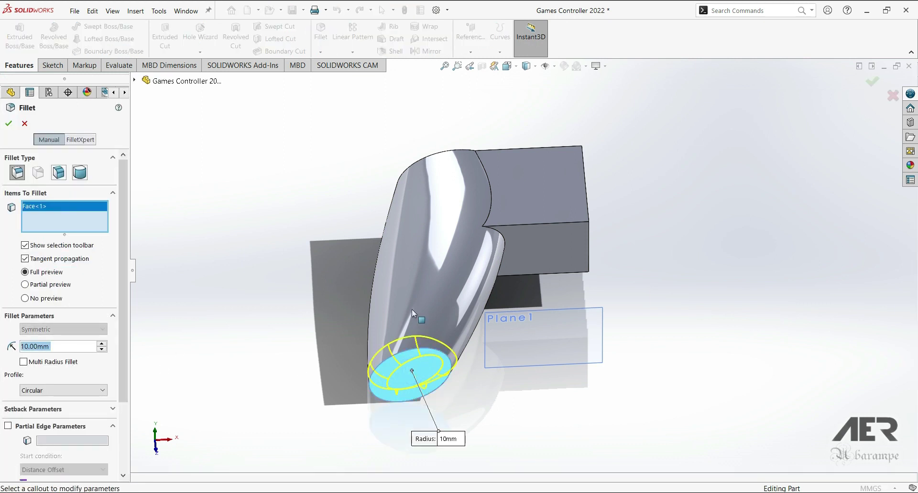
{"action": "type", "text": "12"}
{"action": "key", "text": "Return"}
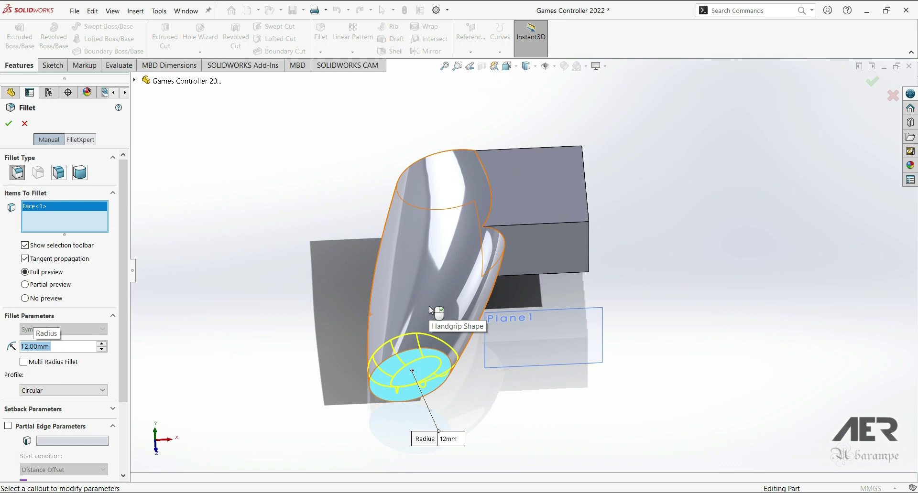
{"action": "middle_click_drag", "start_coordinate": [429, 306], "coordinate": [431, 266]}
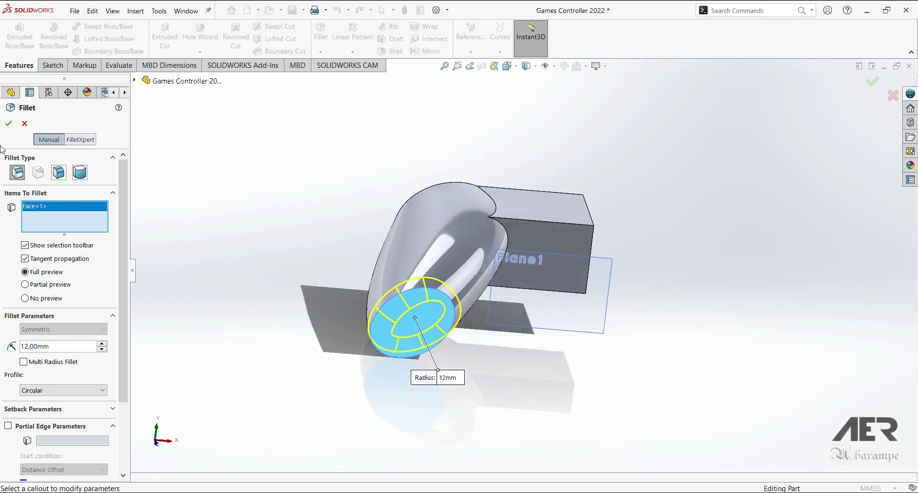
{"action": "left_click", "coordinate": [9, 124]}
{"action": "scroll", "coordinate": [439, 298], "scroll_direction": "down", "scroll_amount": 5}
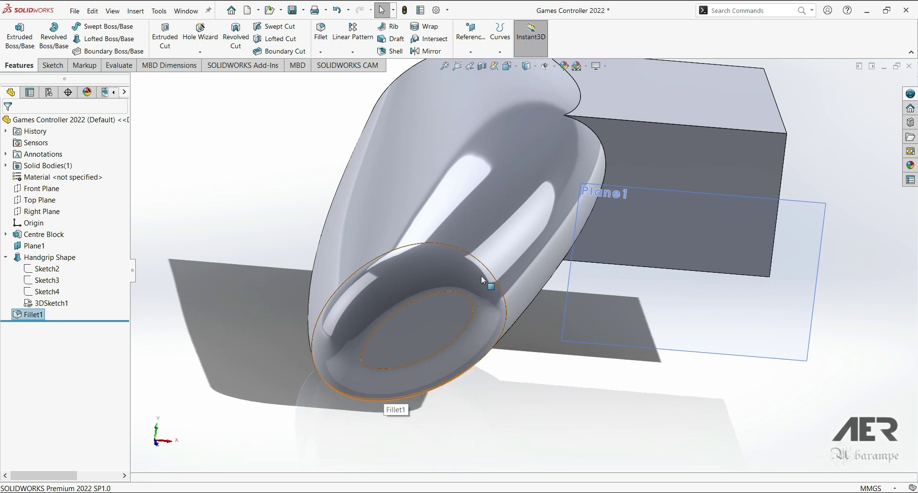
Step: Edit the handgrip end fillet to use a 14 mm radius
{"action": "left_click", "coordinate": [31, 314]}
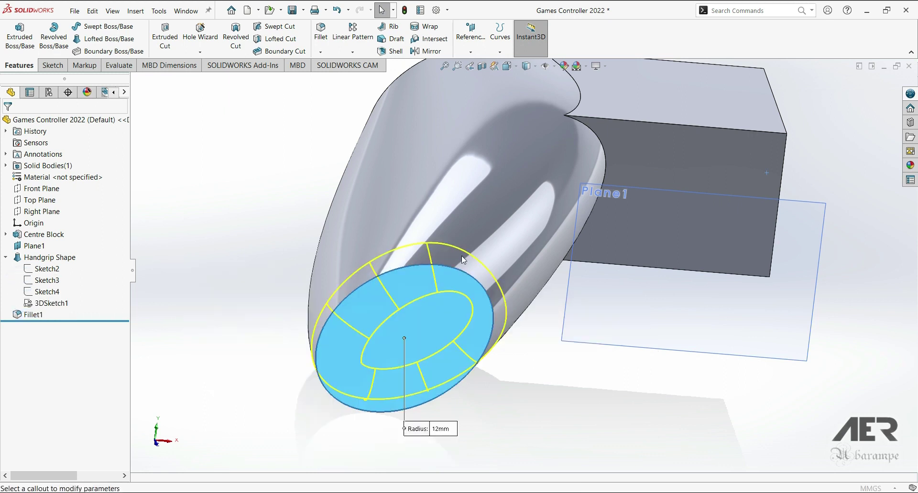
{"action": "type", "text": "14"}
{"action": "key", "text": "Return"}
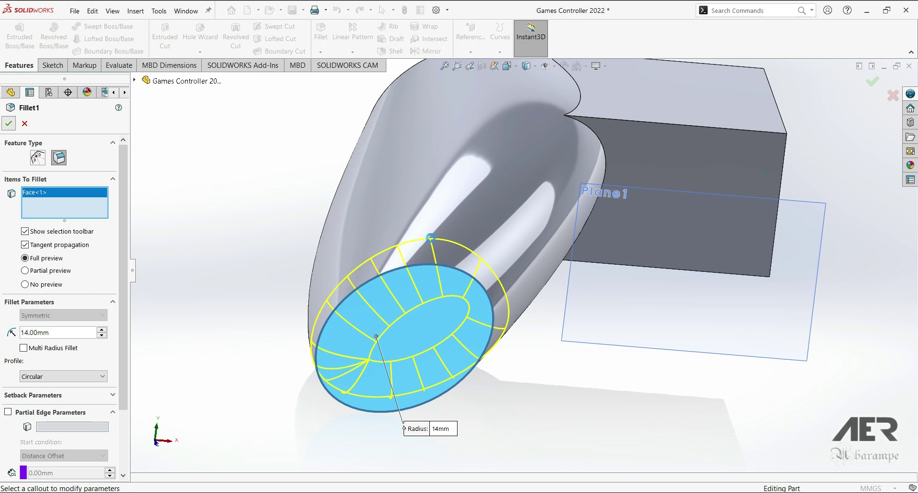
{"action": "key", "text": "Return"}
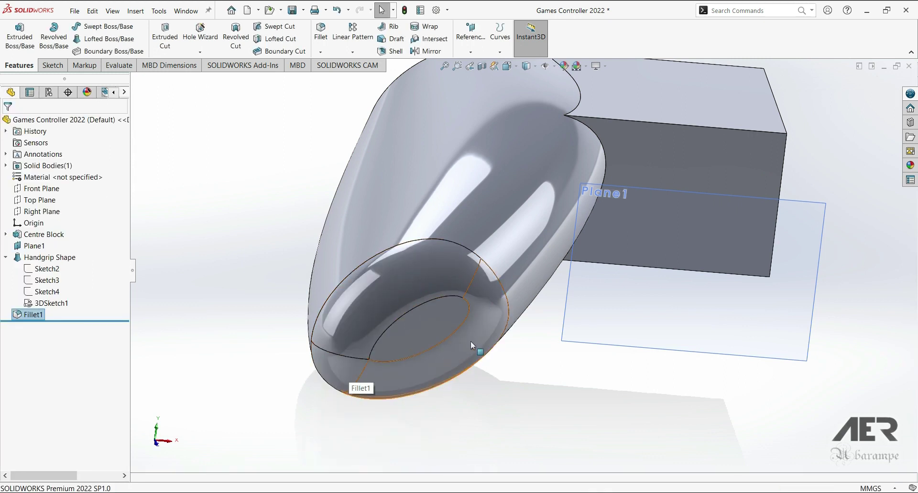
{"action": "middle_click_drag", "start_coordinate": [432, 277], "coordinate": [481, 213]}
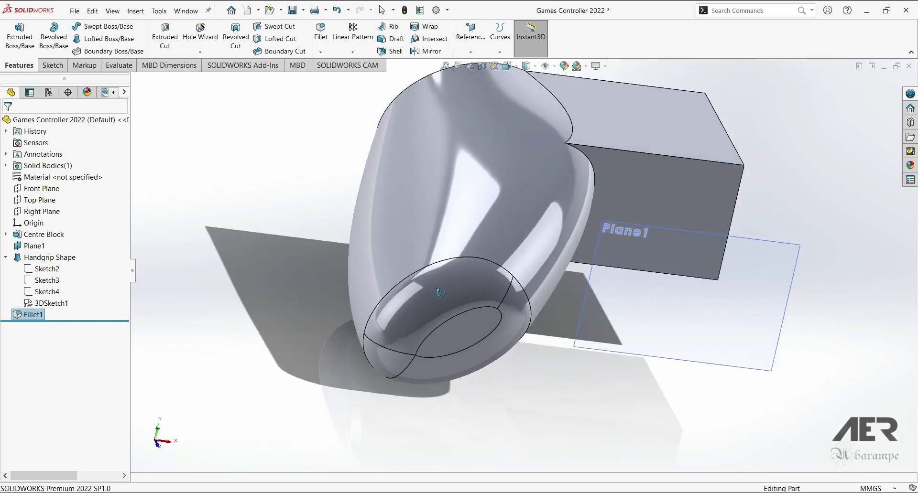
Step: Set the handgrip end fillet's radius back to 12 mm
{"action": "left_click", "coordinate": [17, 314]}
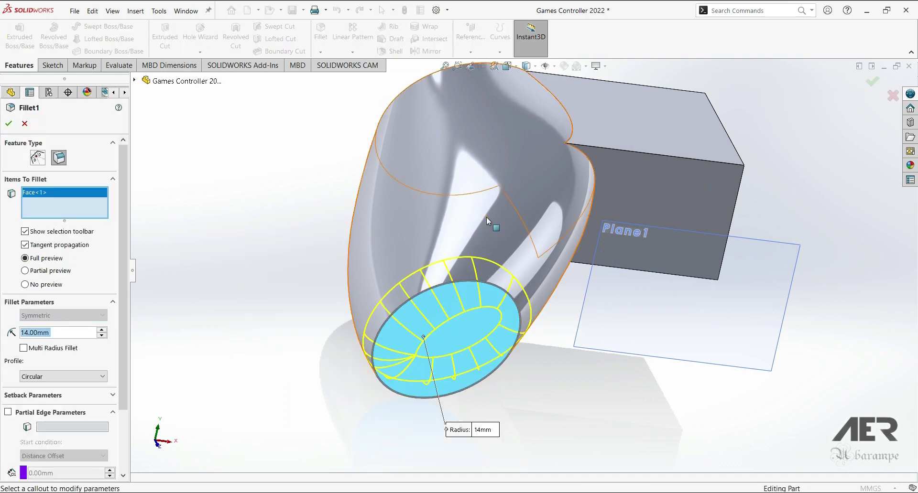
{"action": "type", "text": "12"}
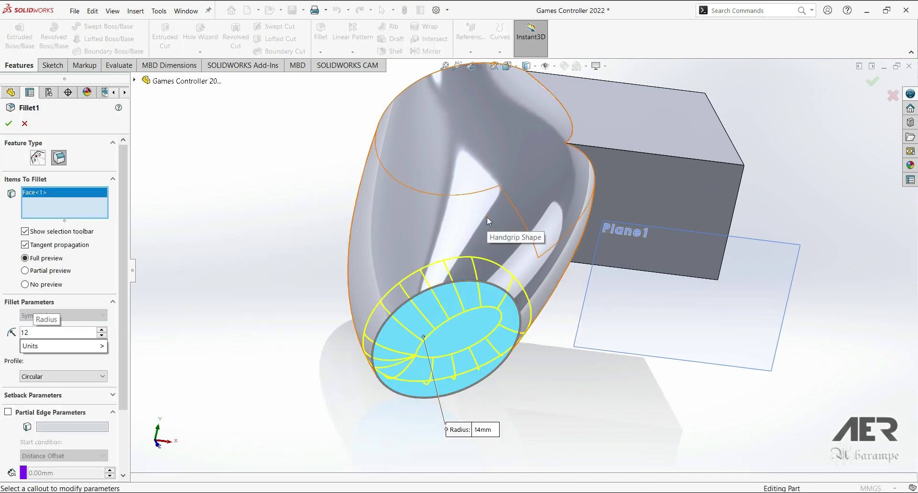
{"action": "key", "text": "Return"}
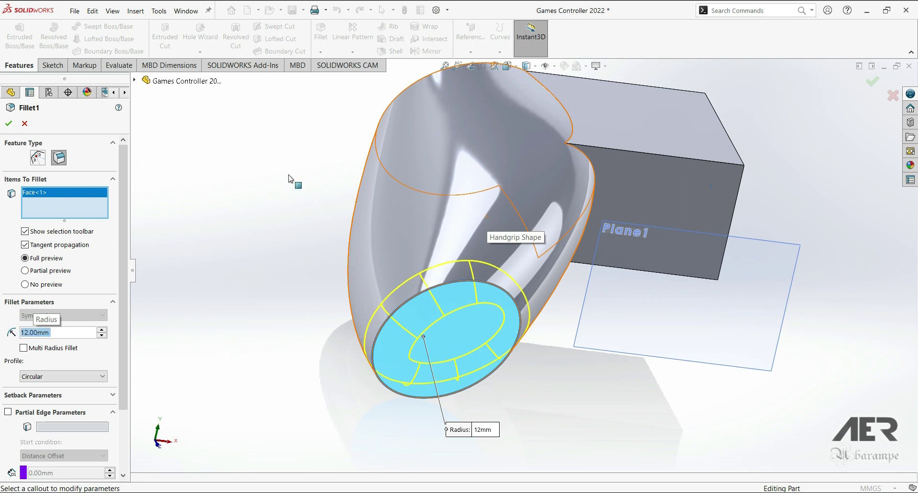
{"action": "left_click", "coordinate": [9, 124]}
Step: Fillet the long curved edge where the handgrip meets the centre block's large face with a 60 mm radius
{"action": "middle_click_drag", "start_coordinate": [478, 278], "coordinate": [478, 251]}
{"action": "scroll", "coordinate": [559, 277], "scroll_direction": "down", "scroll_amount": 4}
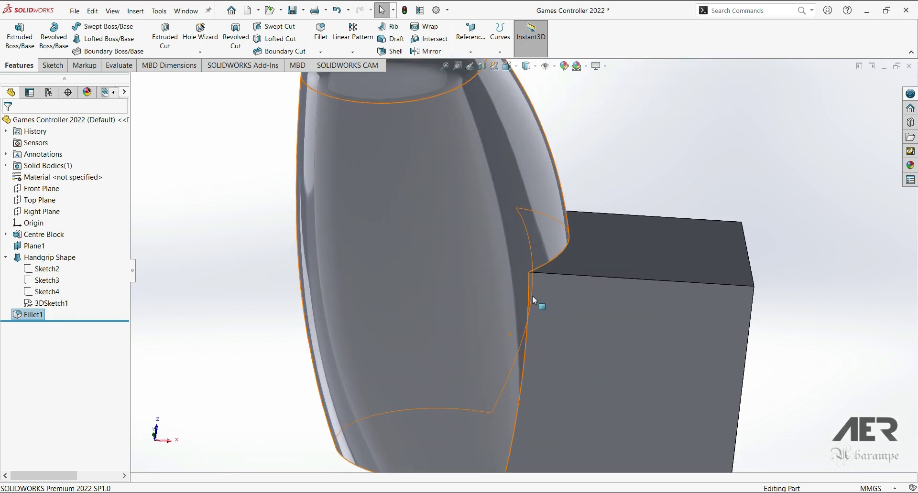
{"action": "scroll", "coordinate": [539, 292], "scroll_direction": "up", "scroll_amount": 2}
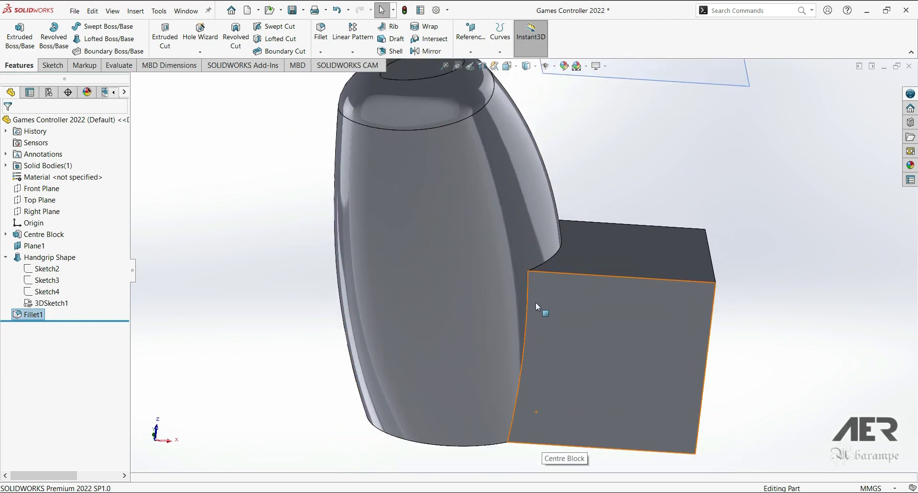
{"action": "left_click", "coordinate": [521, 366]}
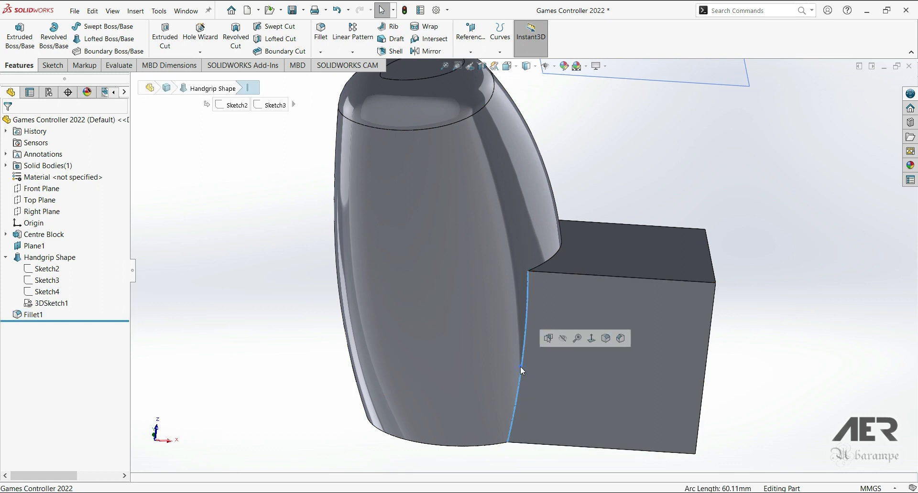
{"action": "left_click", "coordinate": [325, 31]}
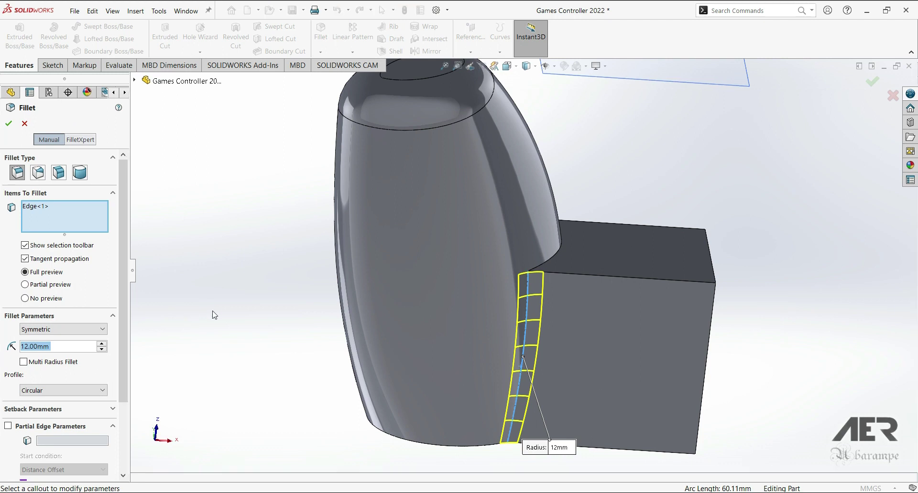
{"action": "type", "text": "60"}
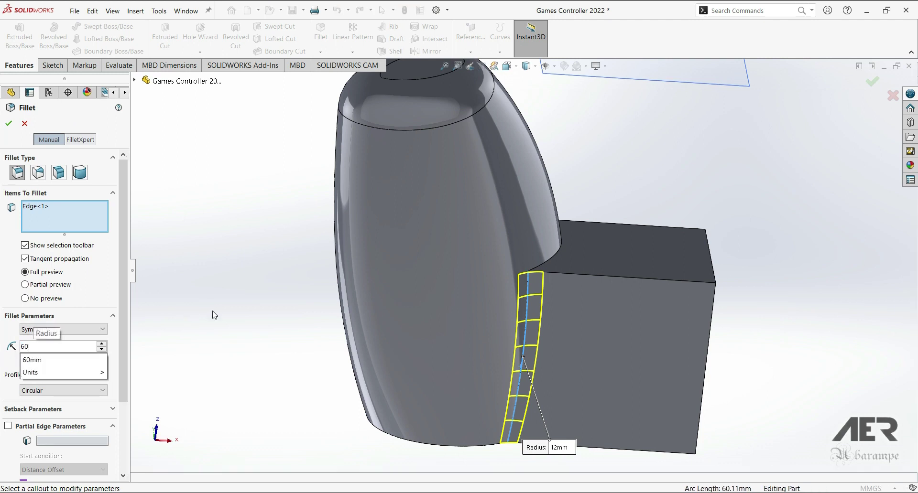
{"action": "key", "text": "Return"}
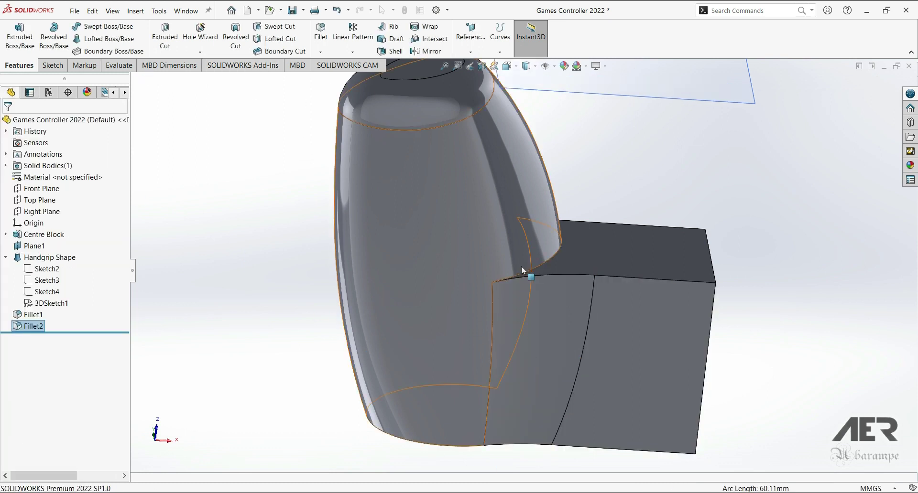
{"action": "middle_click_drag", "start_coordinate": [534, 333], "coordinate": [531, 306]}
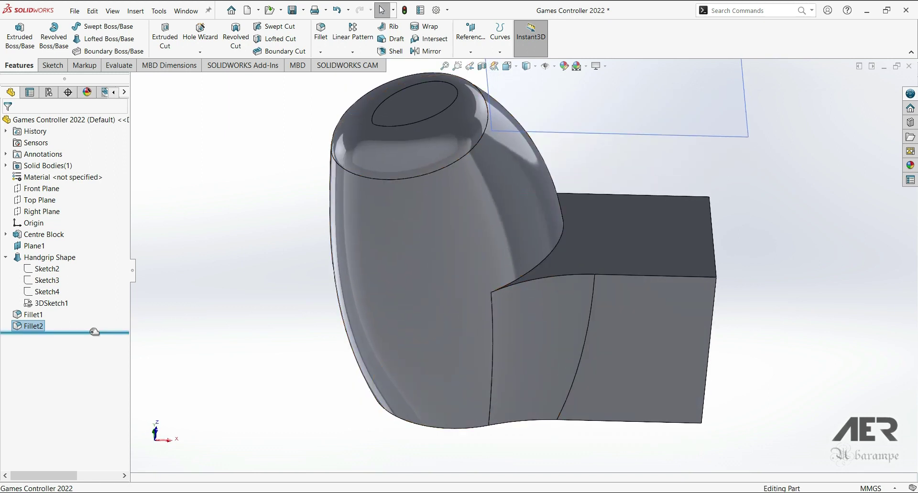
Step: Roll the model back to before Fillet2 and open 3DSketch1 of the Handgrip Shape for editing
{"action": "left_click_drag", "start_coordinate": [94, 332], "coordinate": [93, 319]}
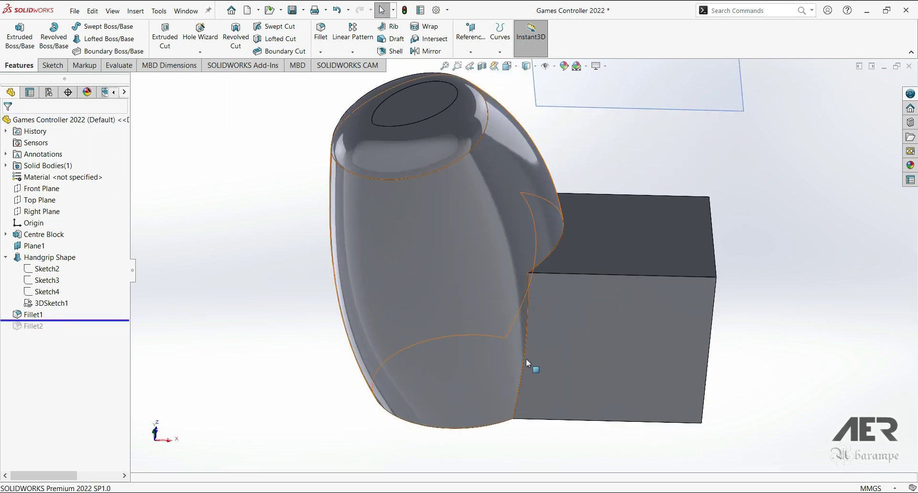
{"action": "middle_click_drag", "start_coordinate": [514, 318], "coordinate": [373, 317]}
{"action": "left_click", "coordinate": [43, 304]}
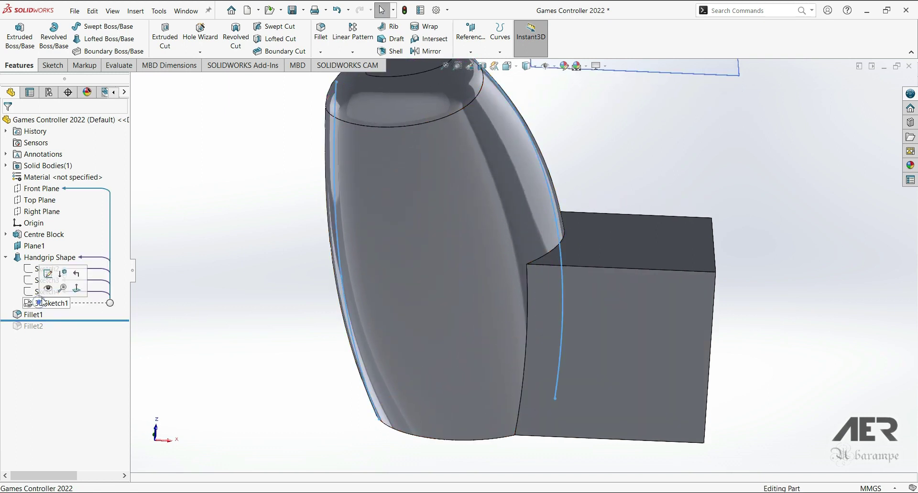
{"action": "left_click", "coordinate": [51, 274]}
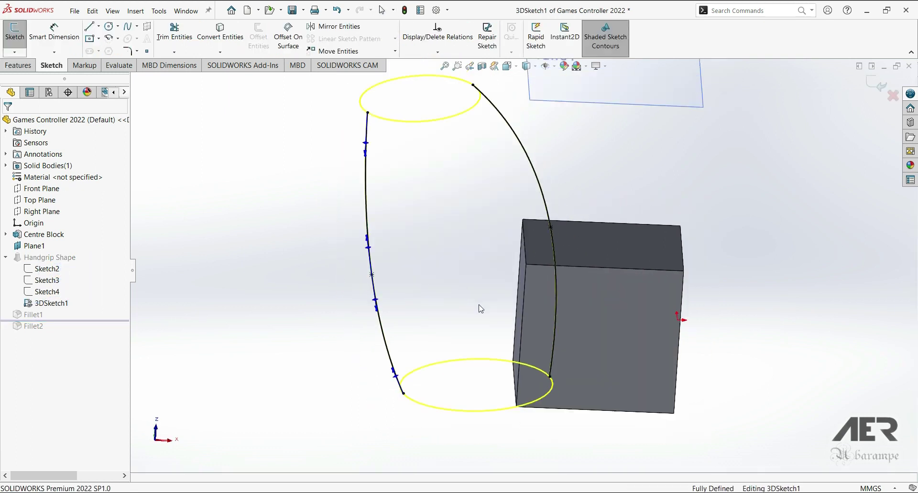
{"action": "scroll", "coordinate": [479, 286], "scroll_direction": "up", "scroll_amount": 1}
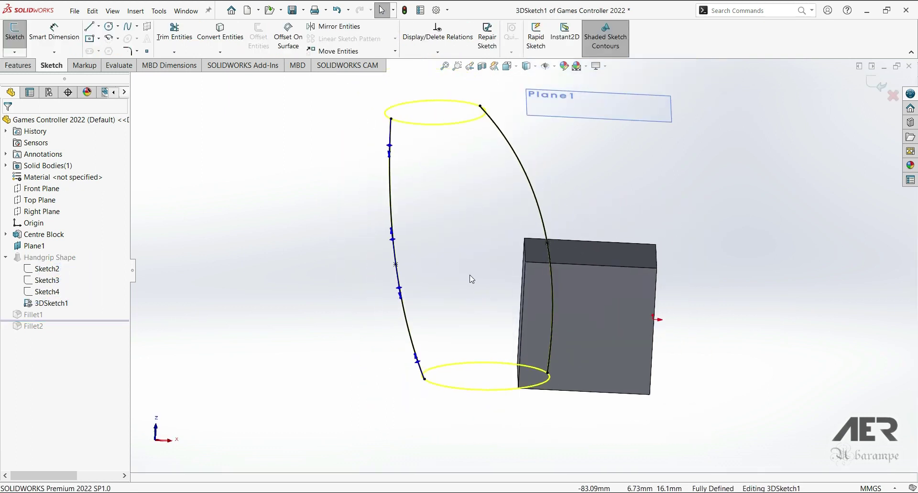
Step: Reshape the inner spline into an S-curve with its middle and end tangent handles, and finish the 3D sketch
{"action": "left_click", "coordinate": [536, 200]}
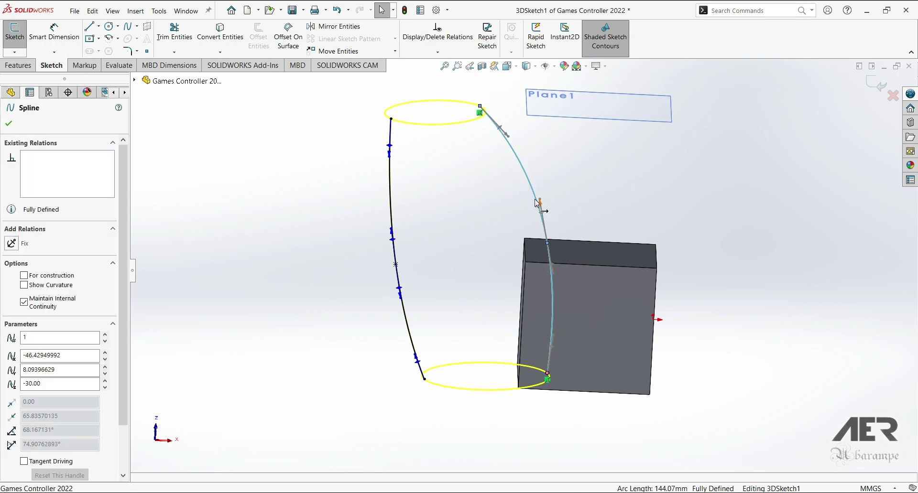
{"action": "left_click_drag", "start_coordinate": [552, 275], "coordinate": [521, 277]}
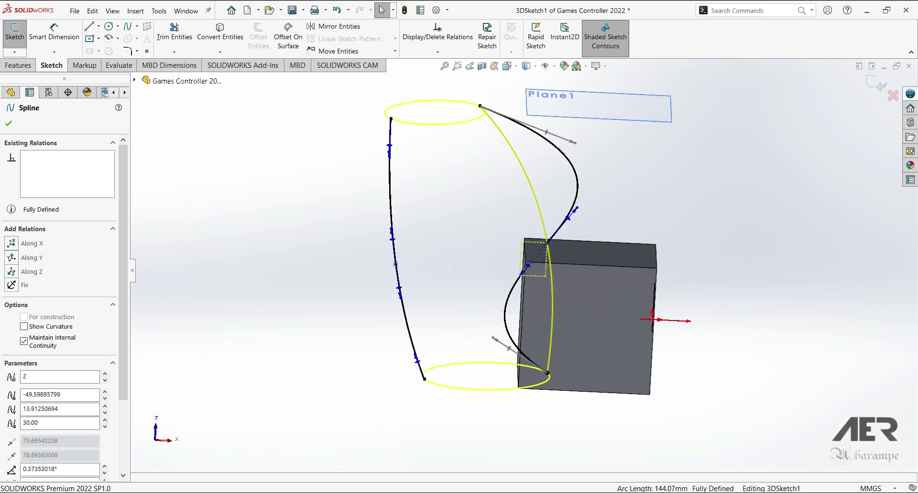
{"action": "left_click_drag", "start_coordinate": [576, 143], "coordinate": [544, 178]}
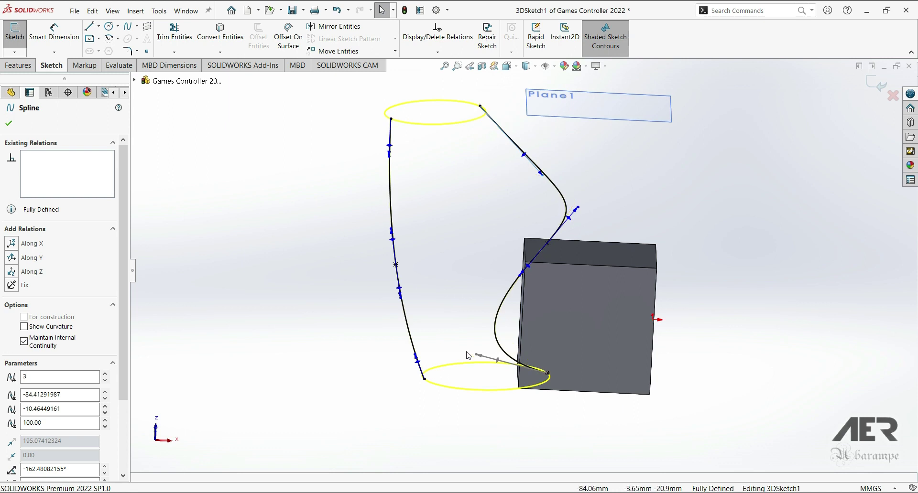
{"action": "left_click_drag", "start_coordinate": [487, 345], "coordinate": [515, 336]}
{"action": "left_click", "coordinate": [882, 86]}
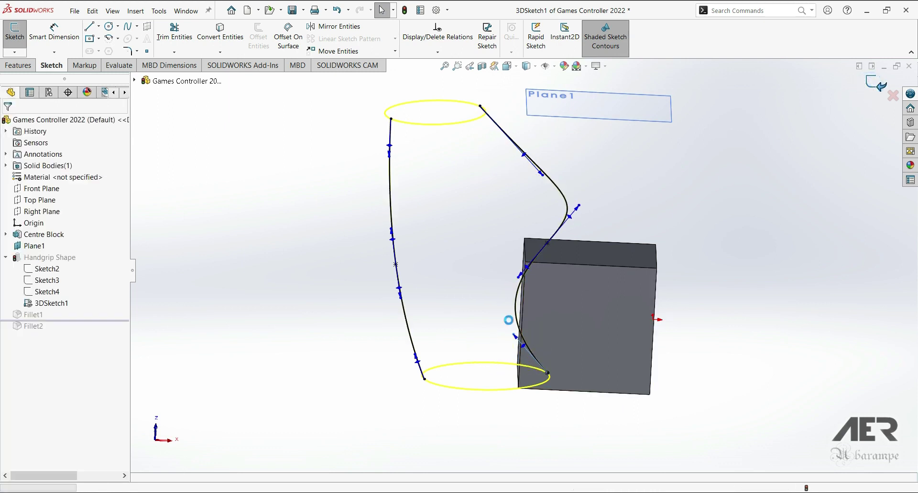
{"action": "mouse_move", "coordinate": [519, 303]}
{"action": "middle_mouse_down"}
{"action": "mouse_move", "coordinate": [523, 331]}
{"action": "mouse_move", "coordinate": [515, 310]}
{"action": "middle_mouse_up"}
{"action": "scroll", "coordinate": [517, 301], "scroll_direction": "down", "scroll_amount": 2}
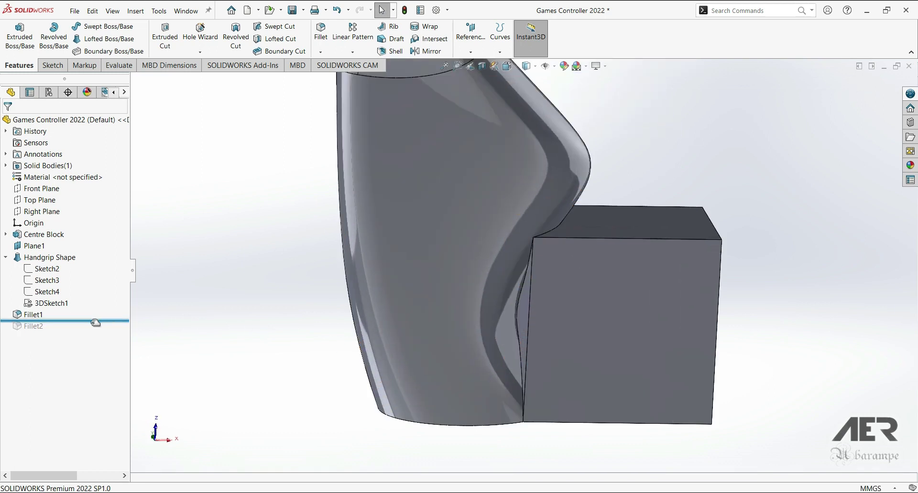
Step: Roll the model forward past Fillet2 and inspect the junction between handgrip and centre block
{"action": "left_click_drag", "start_coordinate": [98, 321], "coordinate": [72, 333]}
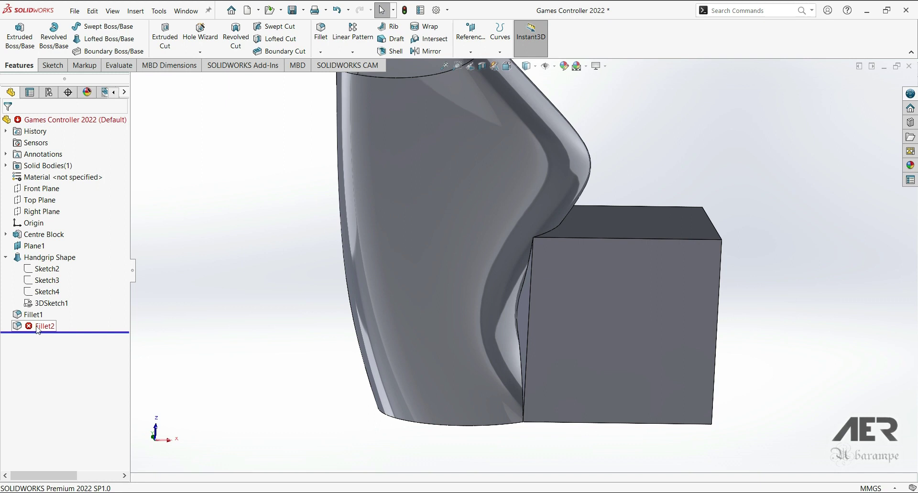
{"action": "middle_click_drag", "start_coordinate": [452, 305], "coordinate": [531, 280]}
{"action": "scroll", "coordinate": [509, 267], "scroll_direction": "down", "scroll_amount": 4}
{"action": "scroll", "coordinate": [531, 280], "scroll_direction": "up", "scroll_amount": 6}
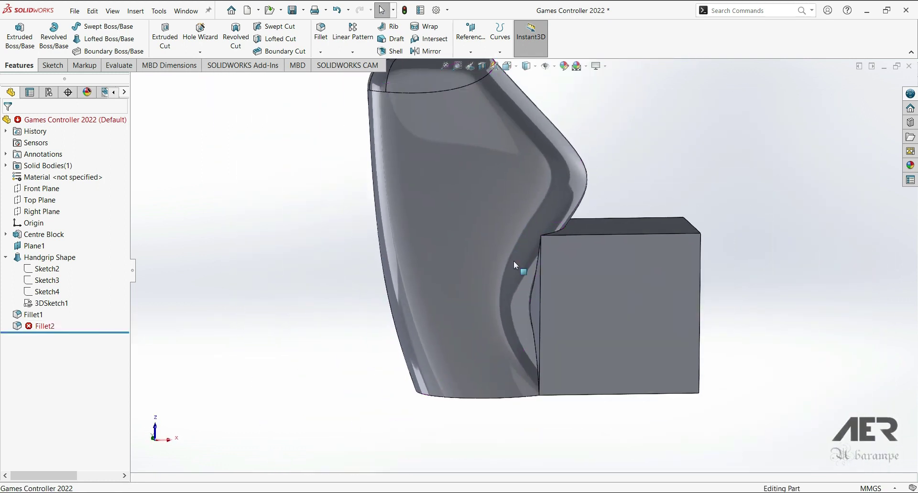
Step: Roll back to before Fillet2 again and reopen 3DSketch1 for editing
{"action": "left_click_drag", "start_coordinate": [110, 331], "coordinate": [102, 320]}
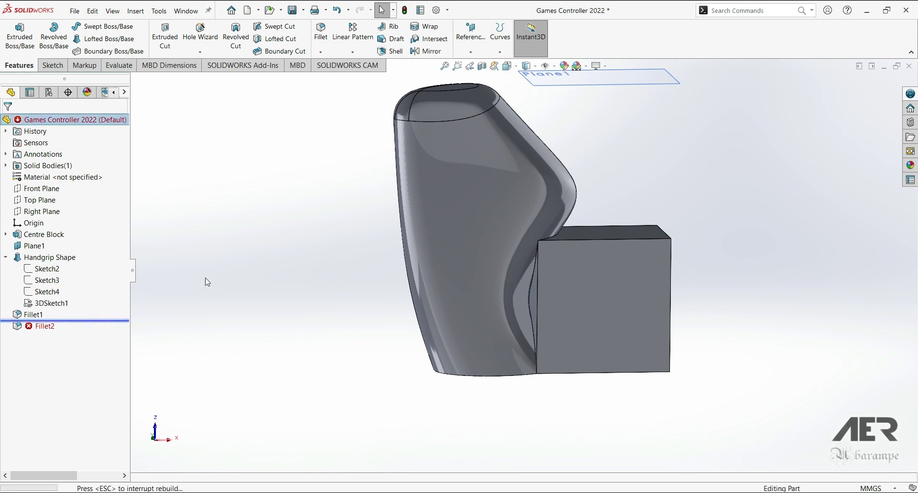
{"action": "left_click", "coordinate": [47, 303]}
{"action": "left_click", "coordinate": [52, 272]}
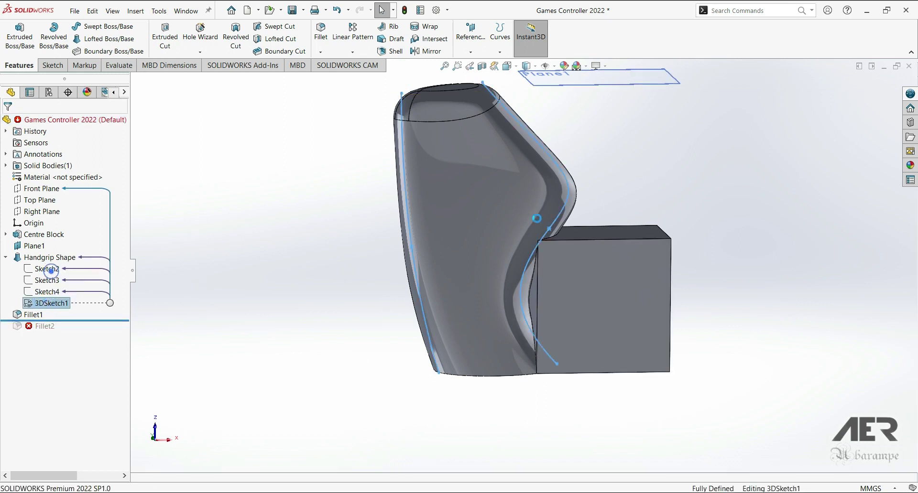
{"action": "middle_click_drag", "start_coordinate": [580, 253], "coordinate": [563, 250]}
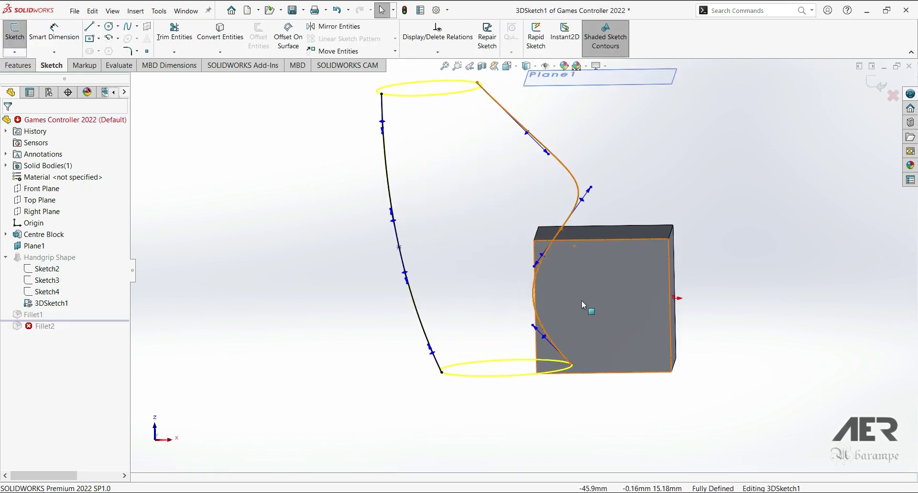
Step: Reset all tangent handles of the inner guide spline in 3DSketch1 and roll the model forward past Fillet2
{"action": "left_click_drag", "start_coordinate": [533, 326], "coordinate": [553, 213]}
{"action": "left_click_drag", "start_coordinate": [548, 154], "coordinate": [542, 161]}
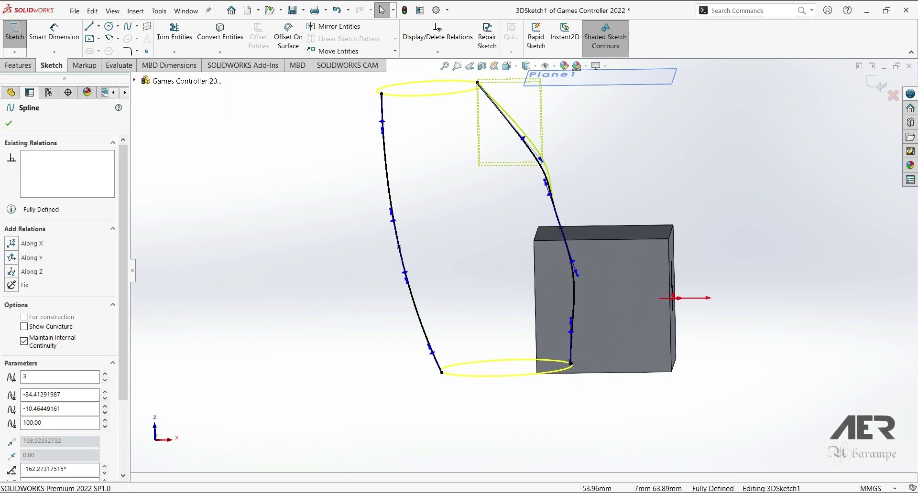
{"action": "scroll", "coordinate": [58, 342], "scroll_direction": "down", "scroll_amount": 3}
{"action": "left_click", "coordinate": [60, 419]}
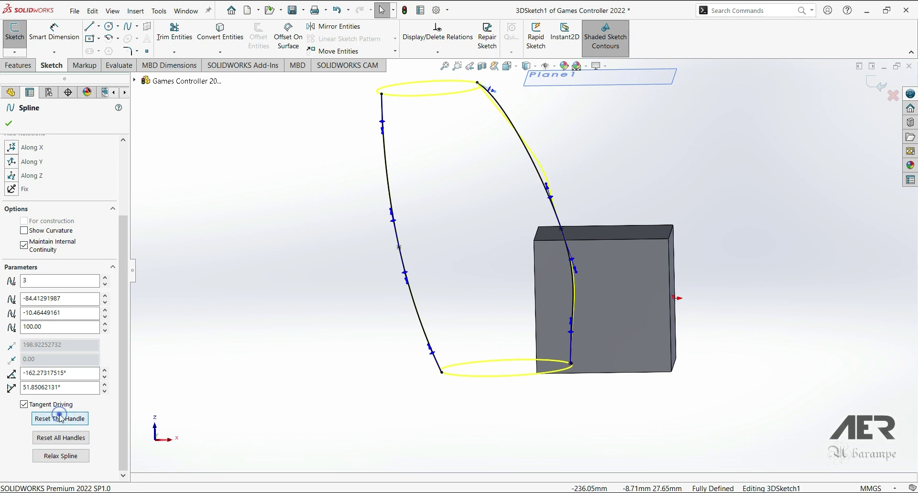
{"action": "left_click", "coordinate": [78, 438]}
{"action": "left_click", "coordinate": [334, 188]}
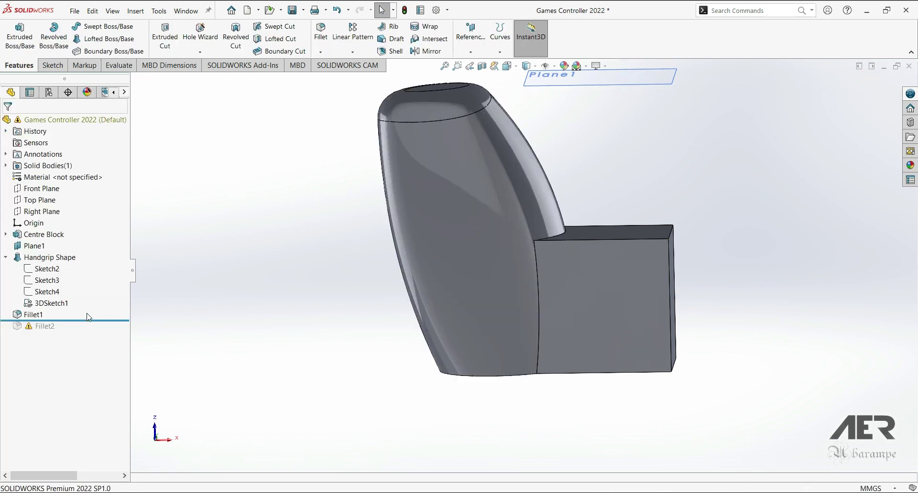
{"action": "left_click_drag", "start_coordinate": [82, 321], "coordinate": [91, 332]}
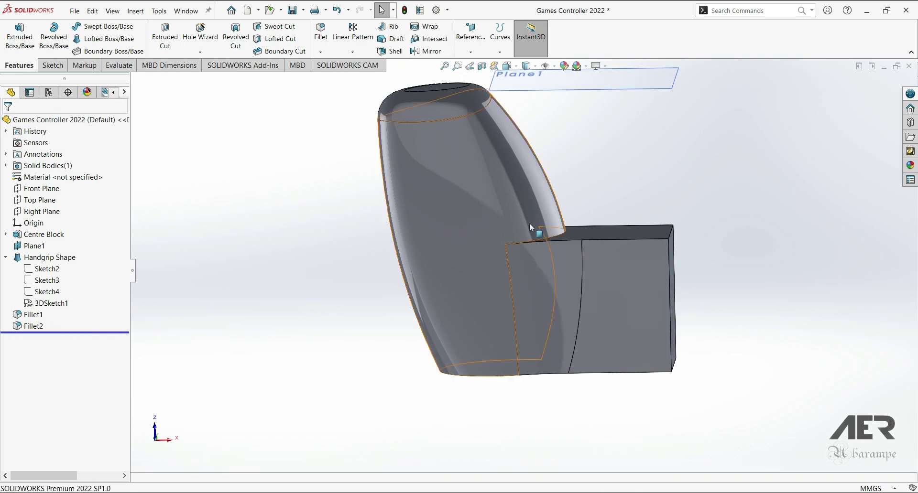
Step: Fillet the upper and lower long edges of the centre block's front face with a 7 mm radius
{"action": "middle_click_drag", "start_coordinate": [560, 228], "coordinate": [636, 249]}
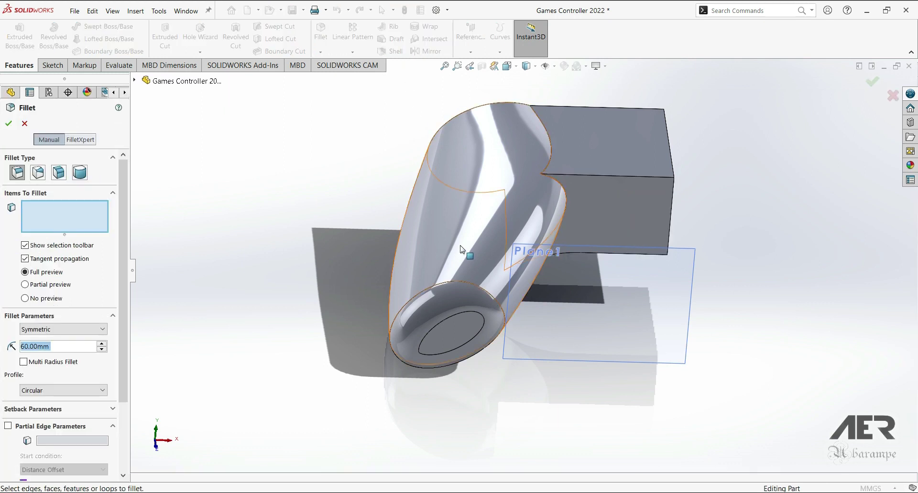
{"action": "type", "text": "7"}
{"action": "left_click", "coordinate": [639, 254]}
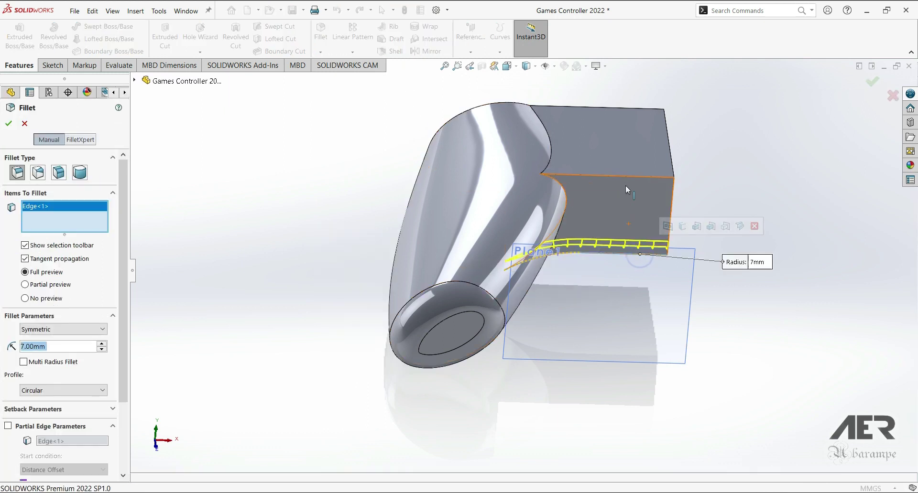
{"action": "left_click", "coordinate": [635, 177]}
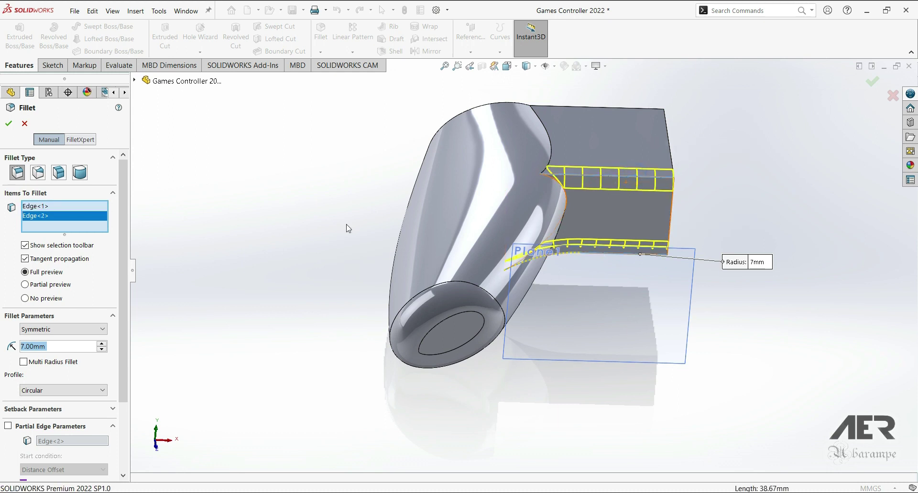
{"action": "middle_click_drag", "start_coordinate": [615, 154], "coordinate": [574, 192]}
Step: Fillet the junction edge between the handgrip and the centre block with a symmetric 30 mm radius
{"action": "scroll", "coordinate": [585, 205], "scroll_direction": "down", "scroll_amount": 2}
{"action": "middle_click_drag", "start_coordinate": [613, 161], "coordinate": [563, 188]}
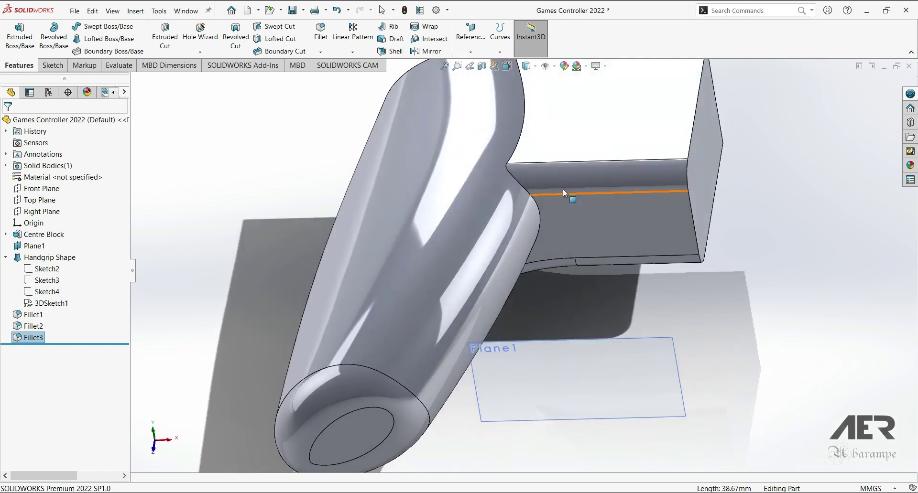
{"action": "left_click", "coordinate": [519, 183]}
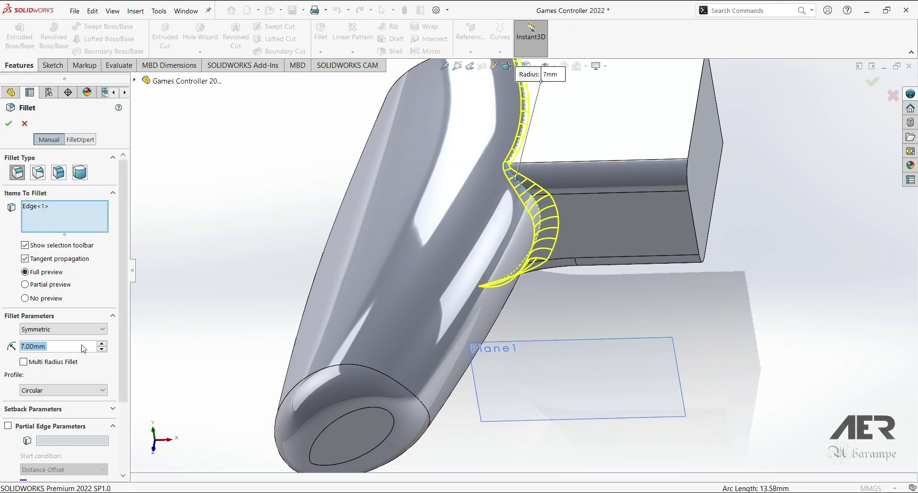
{"action": "type", "text": "30"}
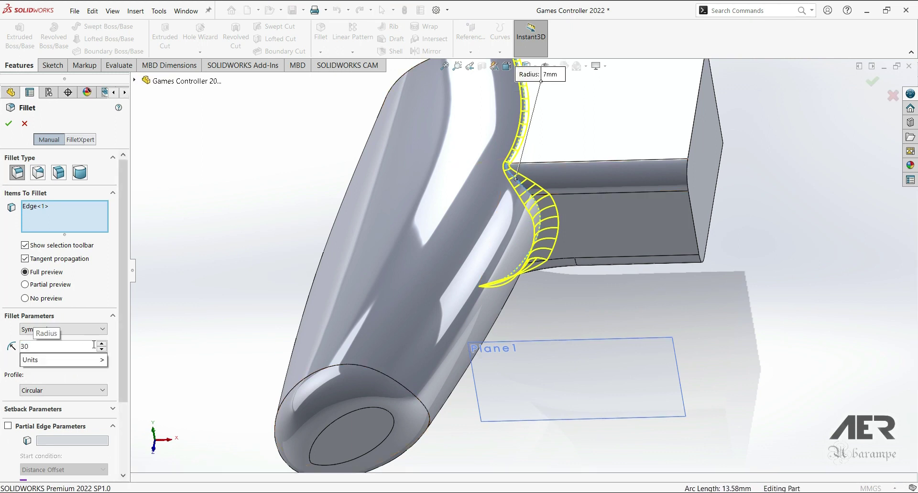
{"action": "key", "text": "Return"}
{"action": "scroll", "coordinate": [537, 158], "scroll_direction": "up", "scroll_amount": 2}
{"action": "middle_click_drag", "start_coordinate": [520, 188], "coordinate": [532, 202]}
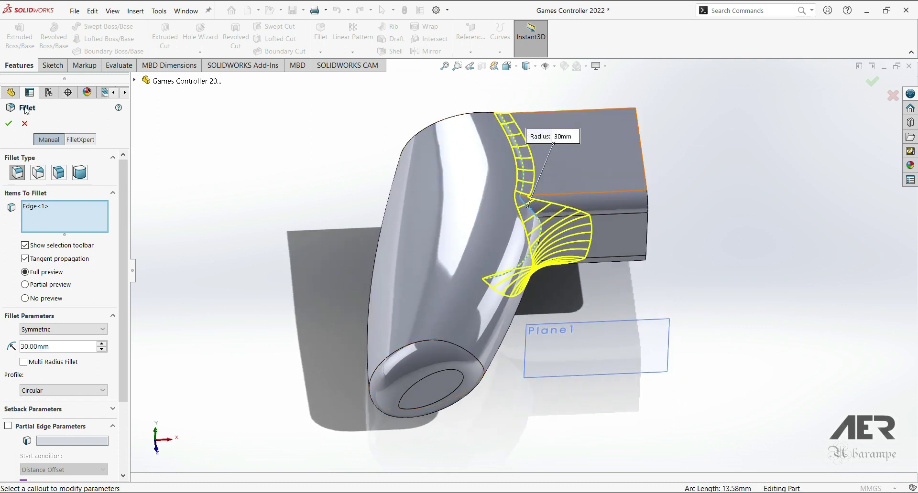
{"action": "left_click", "coordinate": [9, 124]}
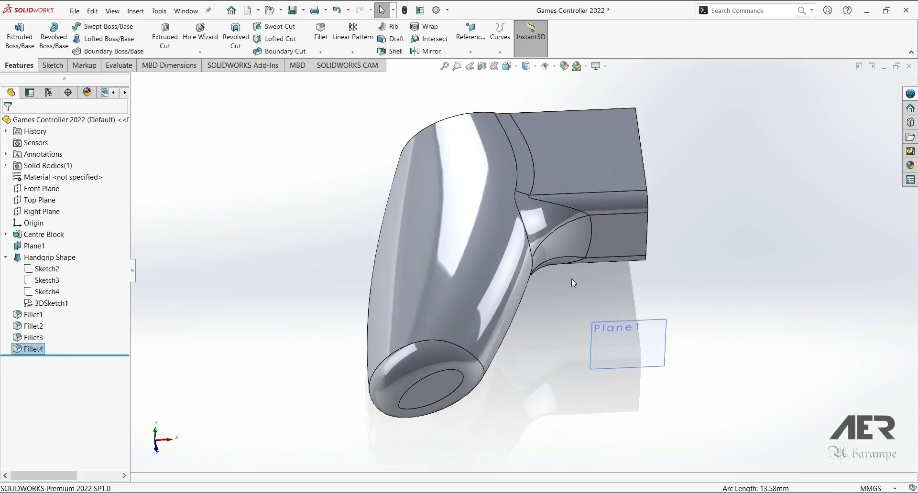
Step: Fillet the centre block's long rear edge, with tangent propagation around the handgrip, using a 10 mm radius
{"action": "middle_click_drag", "start_coordinate": [525, 242], "coordinate": [536, 188]}
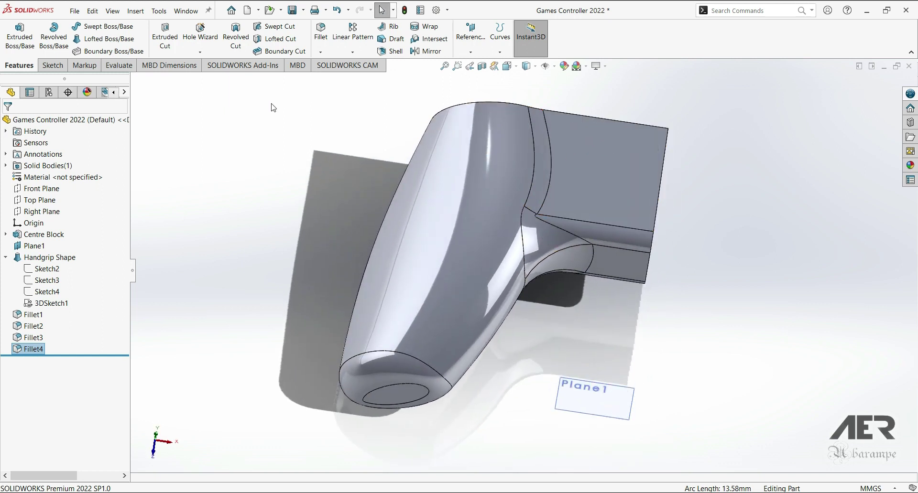
{"action": "mouse_move", "coordinate": [411, 242]}
{"action": "middle_mouse_down"}
{"action": "mouse_move", "coordinate": [445, 275]}
{"action": "mouse_move", "coordinate": [424, 254]}
{"action": "middle_mouse_up"}
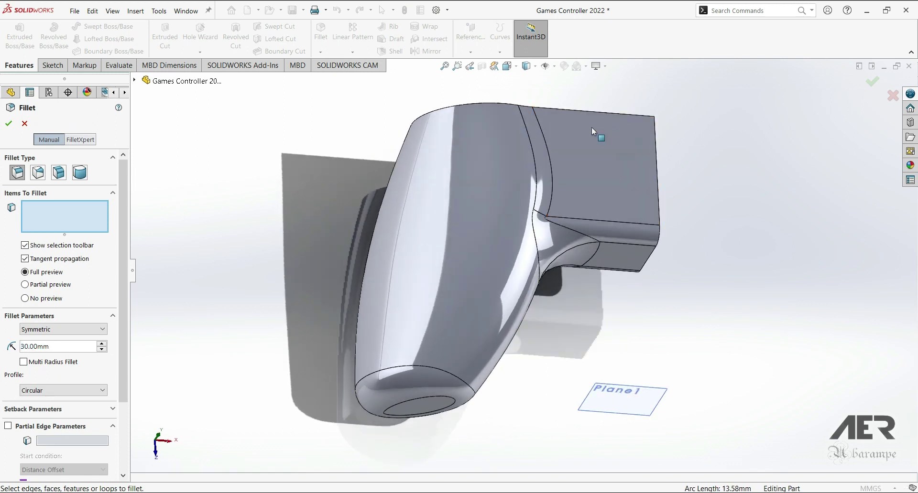
{"action": "left_click", "coordinate": [23, 345]}
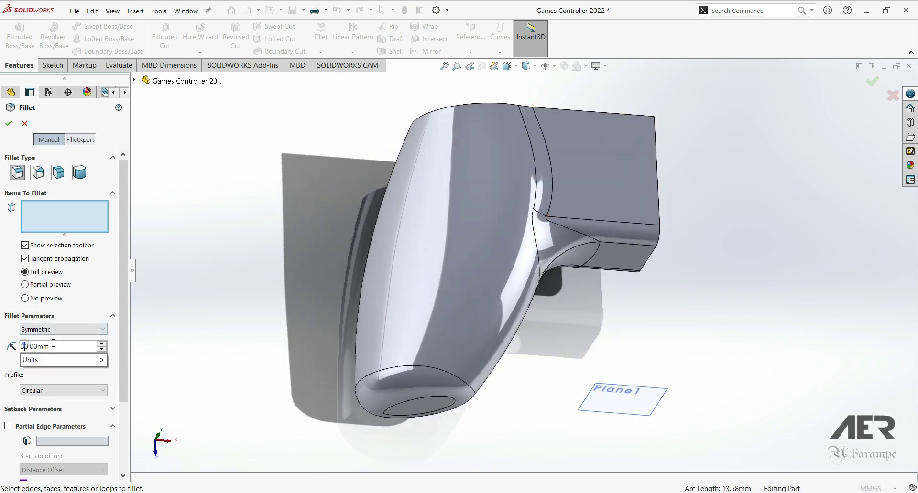
{"action": "key", "text": "BackSpace"}
{"action": "type", "text": "1"}
{"action": "left_click", "coordinate": [592, 111]}
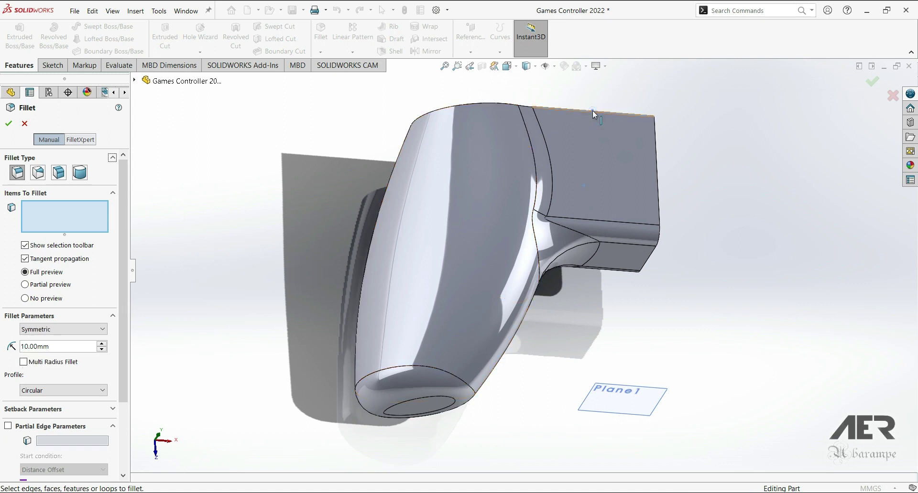
{"action": "middle_click_drag", "start_coordinate": [567, 127], "coordinate": [450, 159]}
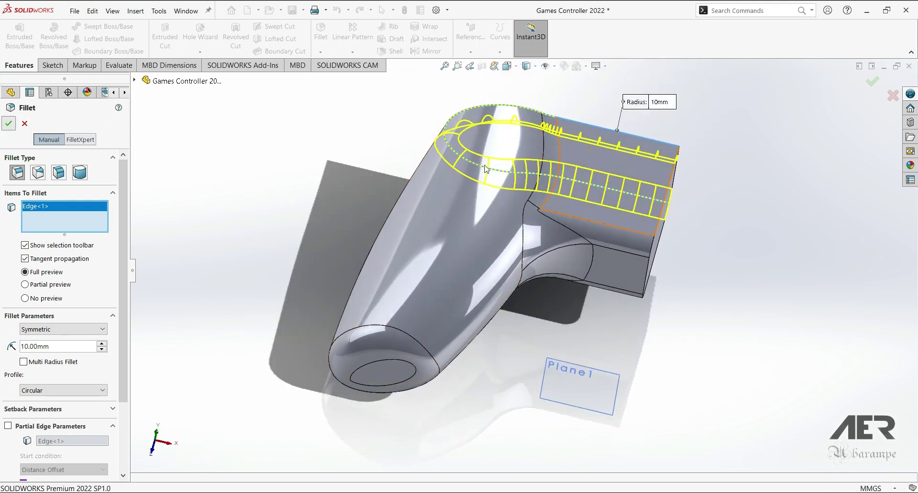
{"action": "middle_click_drag", "start_coordinate": [639, 218], "coordinate": [509, 153]}
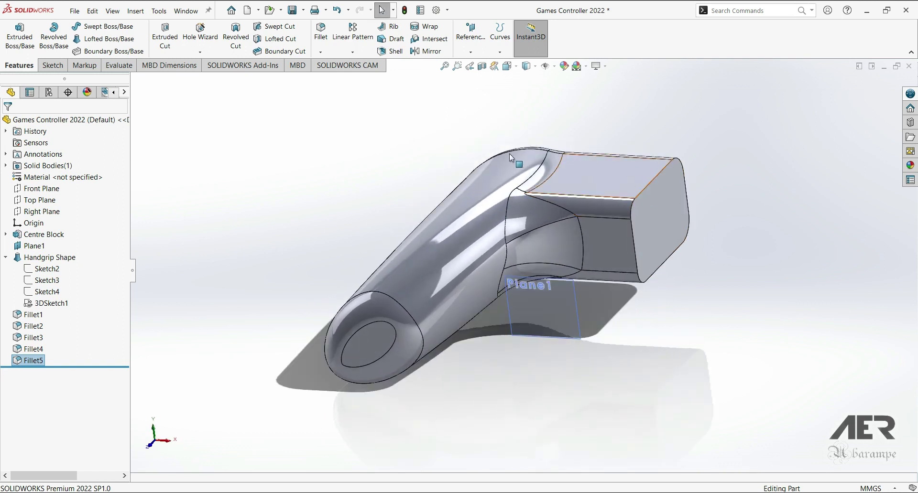
Step: Mirror the whole solid body about the centre block's flat end face with Merge solids enabled
{"action": "middle_click_drag", "start_coordinate": [515, 211], "coordinate": [532, 233]}
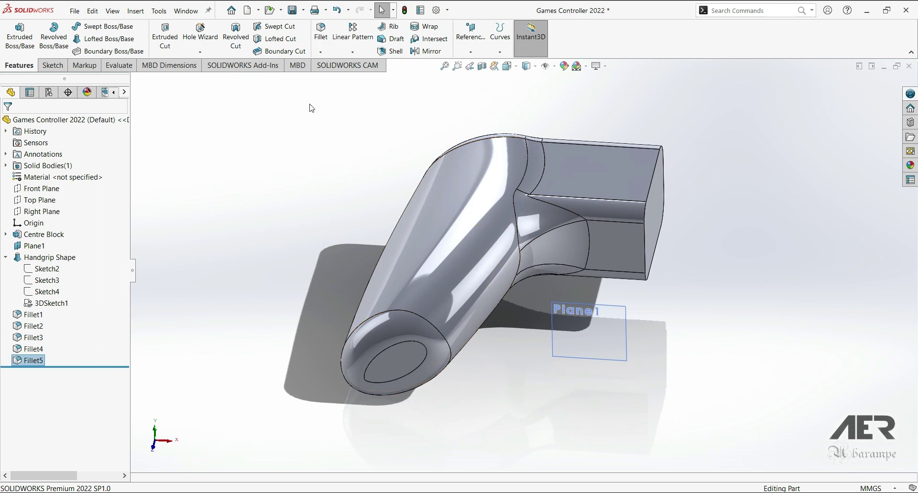
{"action": "left_click", "coordinate": [435, 52]}
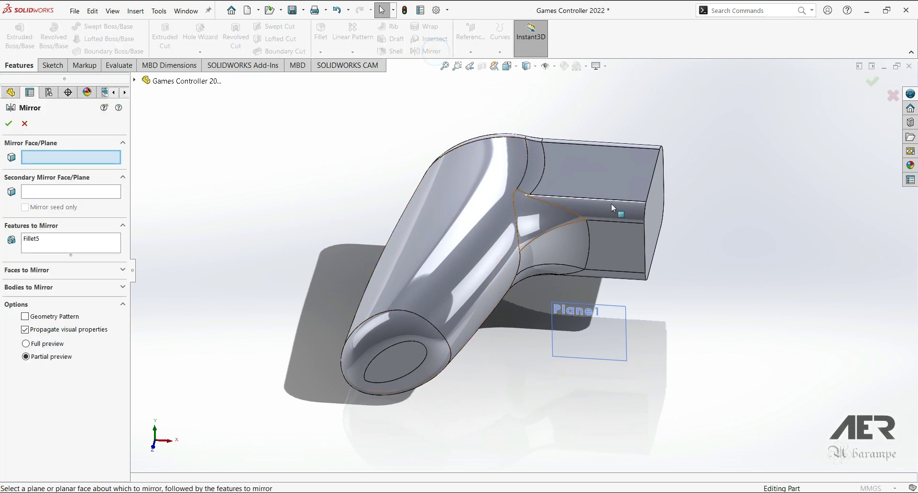
{"action": "left_click", "coordinate": [656, 212]}
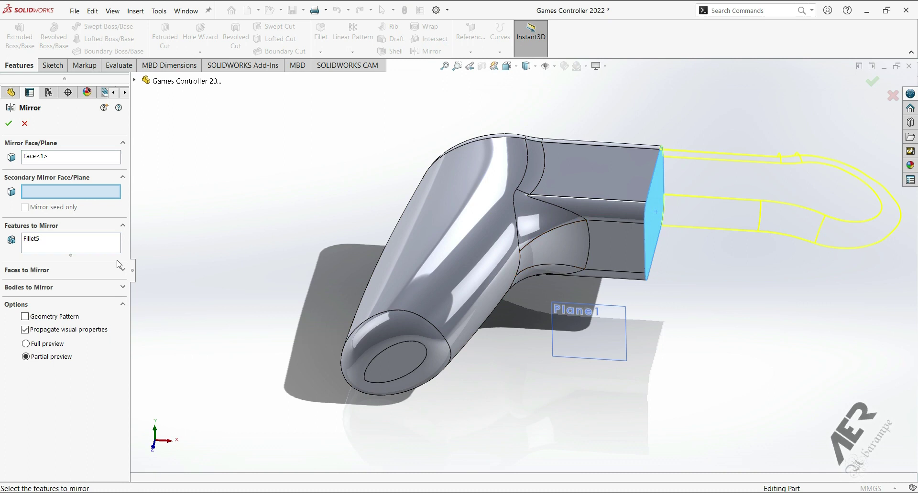
{"action": "right_click", "coordinate": [38, 242]}
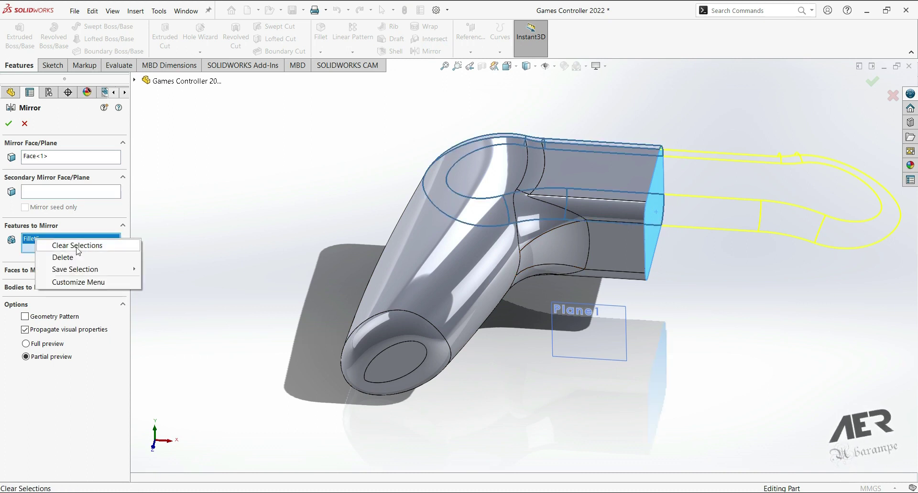
{"action": "left_click", "coordinate": [77, 244]}
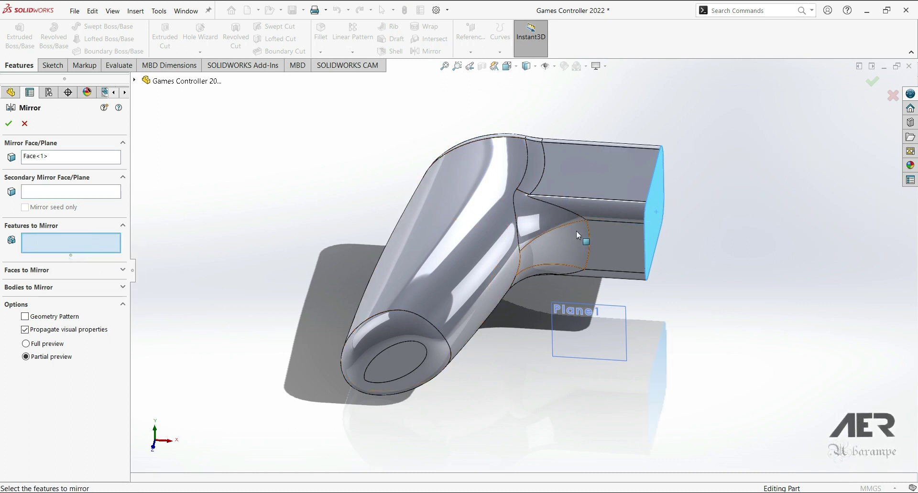
{"action": "scroll", "coordinate": [576, 231], "scroll_direction": "up", "scroll_amount": 2}
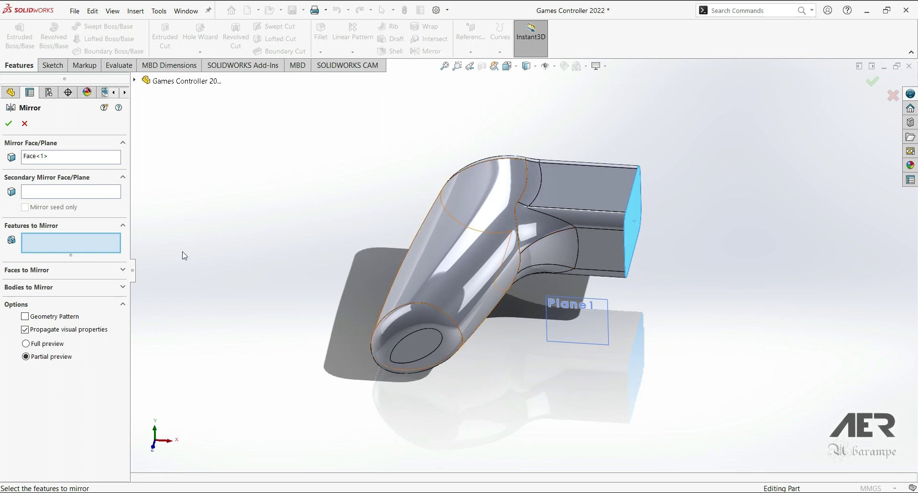
{"action": "left_click", "coordinate": [42, 287]}
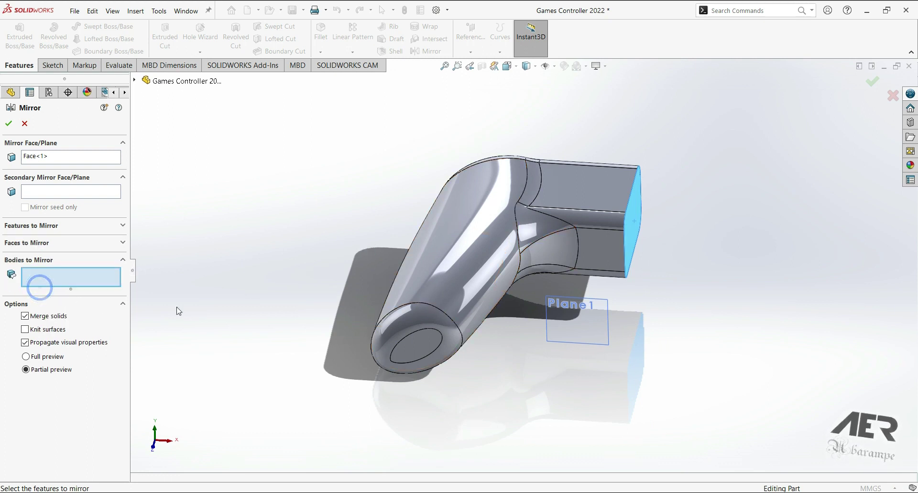
{"action": "left_click", "coordinate": [455, 233]}
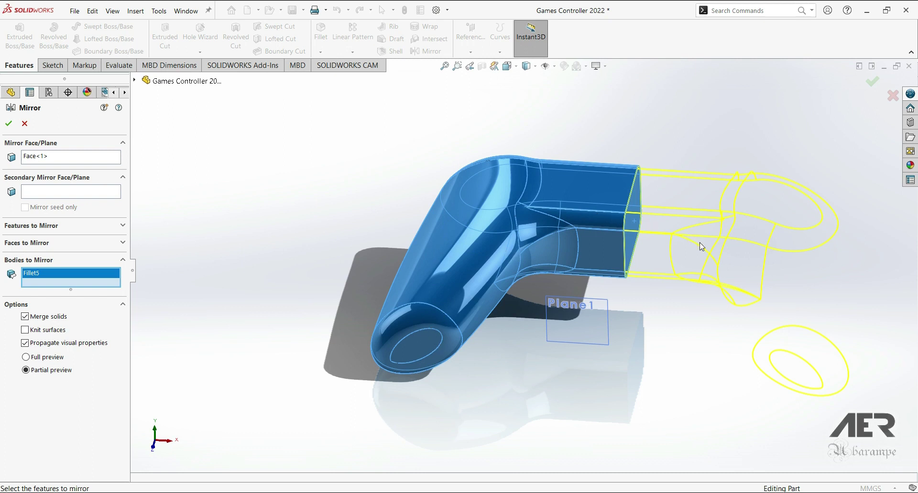
{"action": "scroll", "coordinate": [694, 248], "scroll_direction": "up", "scroll_amount": 2}
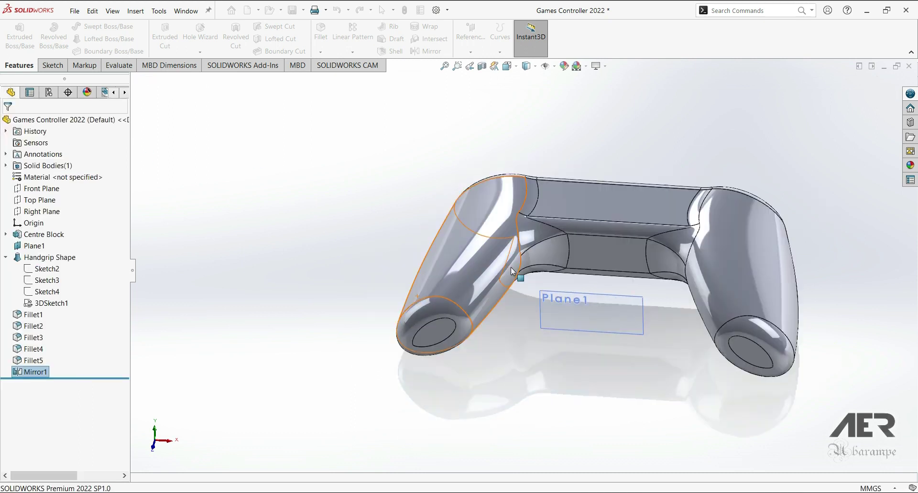
Step: Try setting the width dimension of the centre block's sketch to 80 mm
{"action": "middle_click_drag", "start_coordinate": [489, 280], "coordinate": [512, 217]}
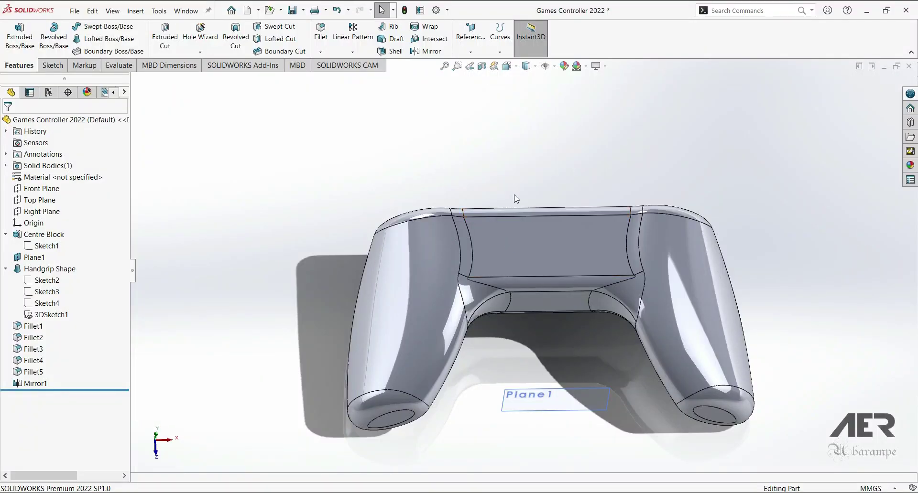
{"action": "double_click", "coordinate": [501, 229]}
{"action": "double_click", "coordinate": [475, 176]}
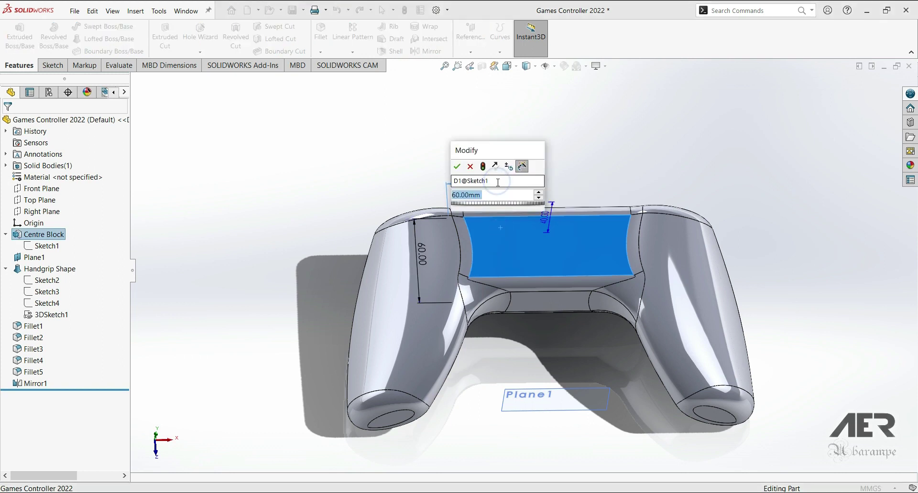
{"action": "left_click", "coordinate": [456, 166]}
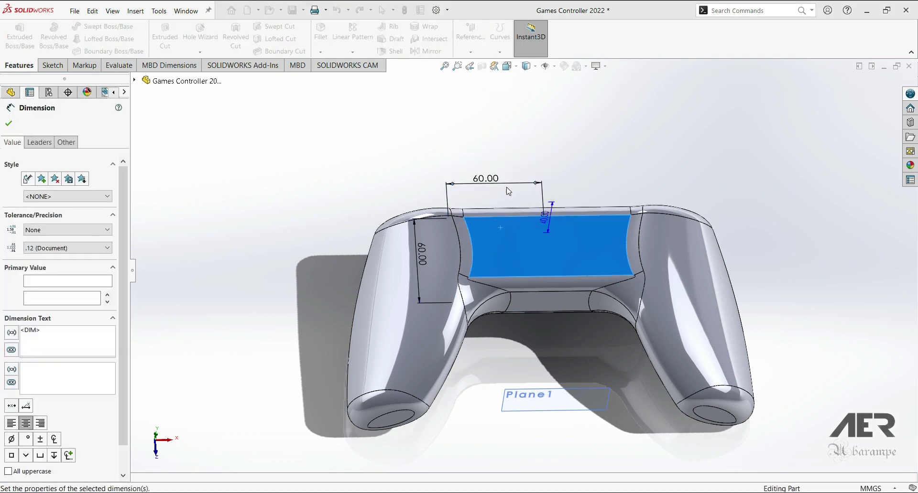
{"action": "left_click", "coordinate": [485, 180]}
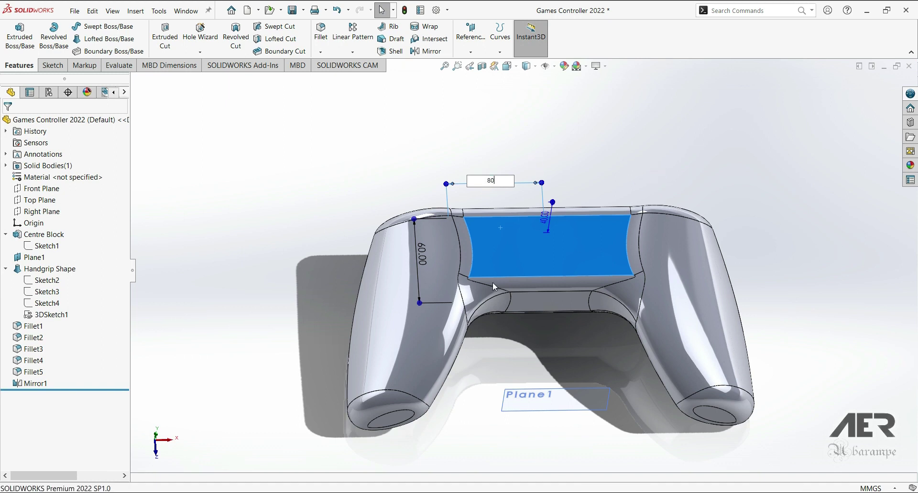
{"action": "type", "text": "80"}
{"action": "key", "text": "Return"}
{"action": "left_click", "coordinate": [637, 165]}
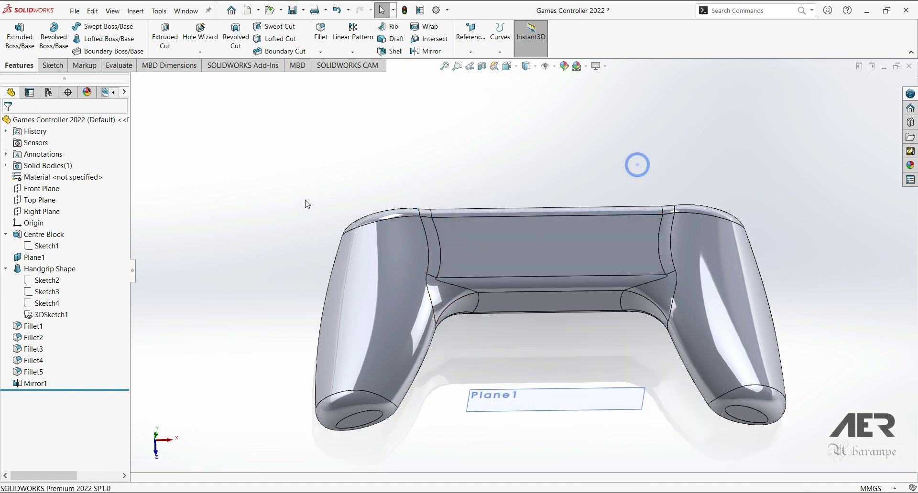
Step: Undo the last width change of the centre block
{"action": "middle_click_drag", "start_coordinate": [305, 200], "coordinate": [289, 183]}
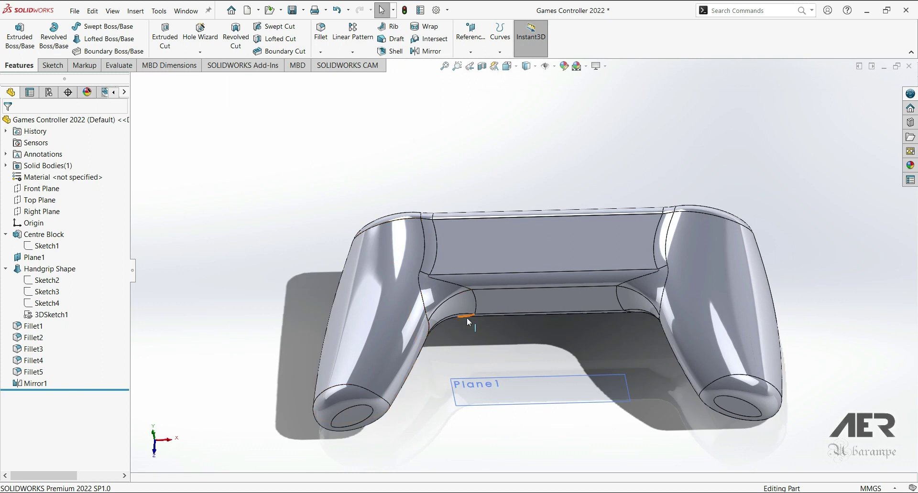
{"action": "key", "text": "ctrl+z"}
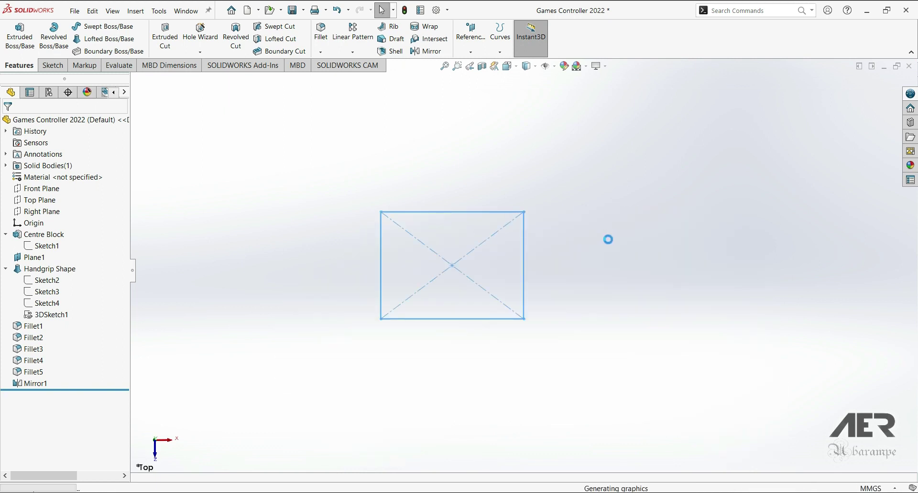
{"action": "middle_click_drag", "start_coordinate": [503, 285], "coordinate": [484, 196]}
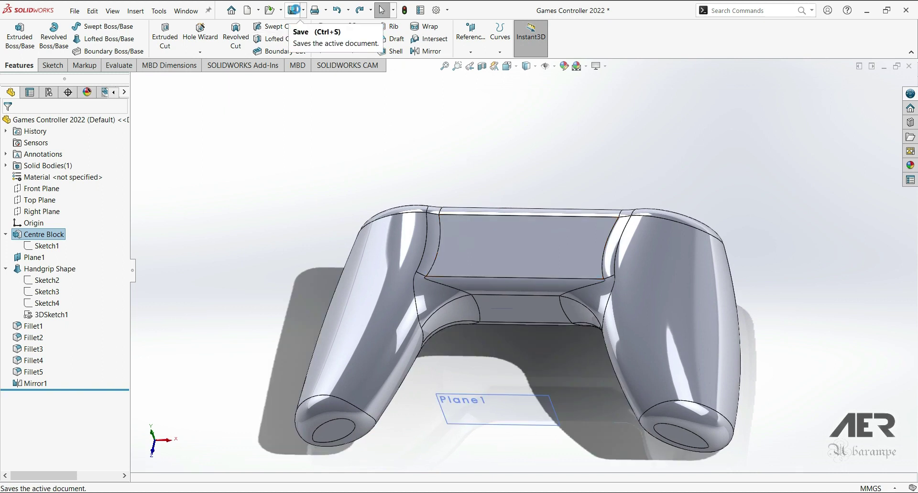
Step: Save the games controller part with its mirrored and merged body
{"action": "left_click", "coordinate": [293, 9]}
{"action": "middle_click_drag", "start_coordinate": [416, 198], "coordinate": [442, 216]}
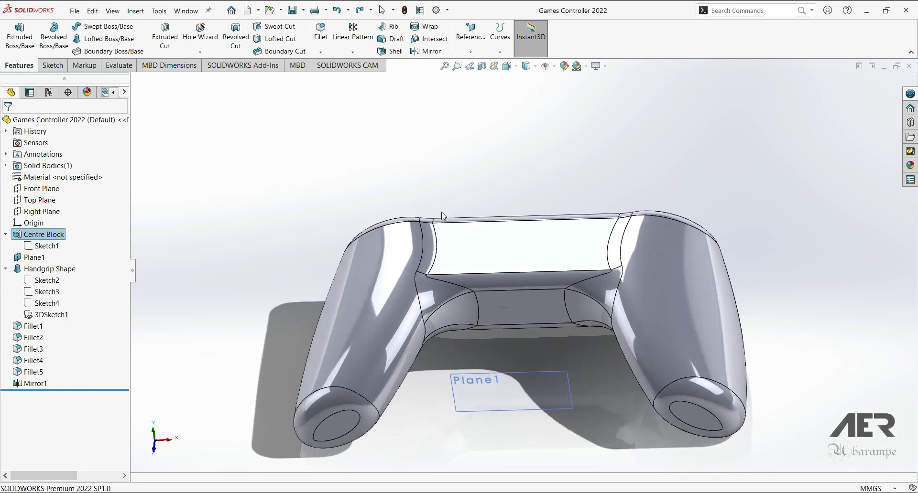
{"action": "scroll", "coordinate": [481, 268], "scroll_direction": "up", "scroll_amount": 4}
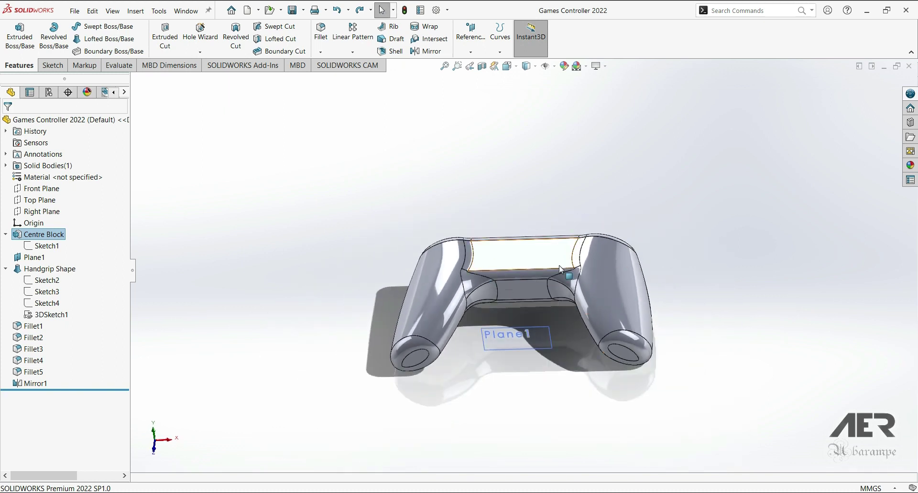
{"action": "middle_click_drag", "start_coordinate": [560, 269], "coordinate": [526, 258]}
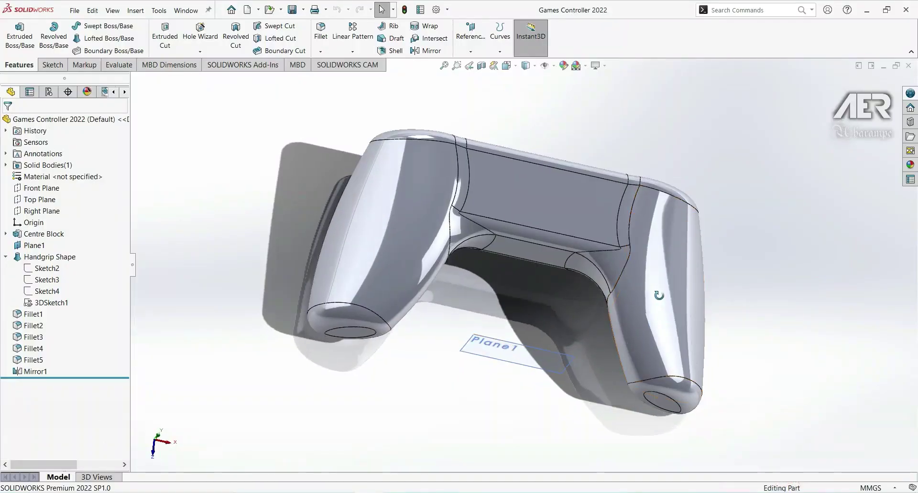
Step: Examine the handgrip shape's 3D guide sketch against the finished body from several angles
{"action": "middle_click_drag", "start_coordinate": [659, 295], "coordinate": [670, 261]}
{"action": "middle_click_drag", "start_coordinate": [362, 191], "coordinate": [334, 289]}
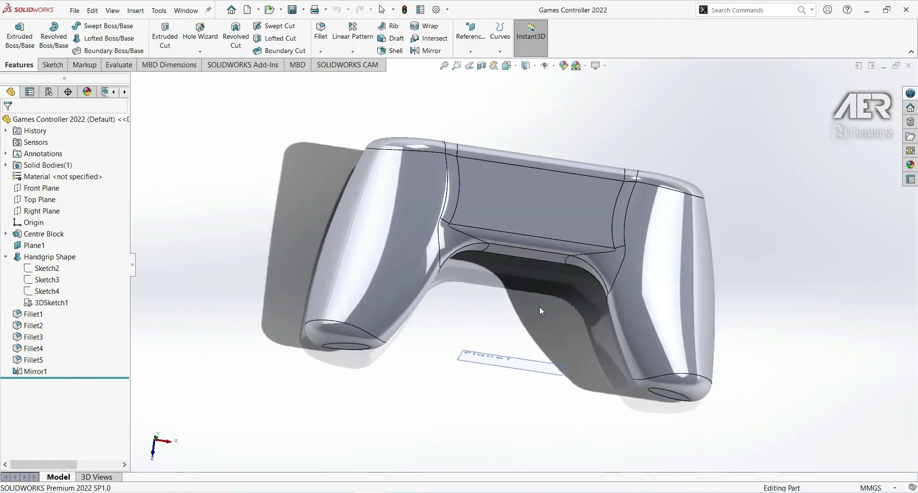
{"action": "middle_click_drag", "start_coordinate": [674, 306], "coordinate": [602, 263]}
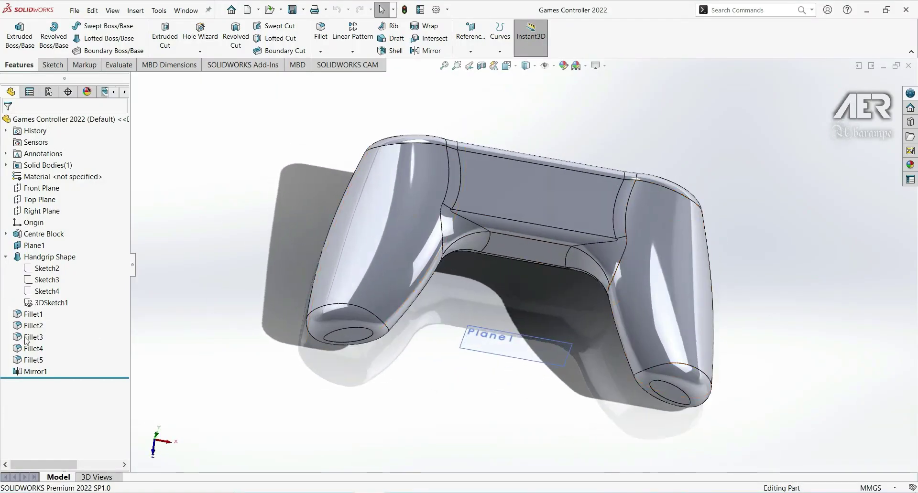
{"action": "left_click", "coordinate": [52, 304]}
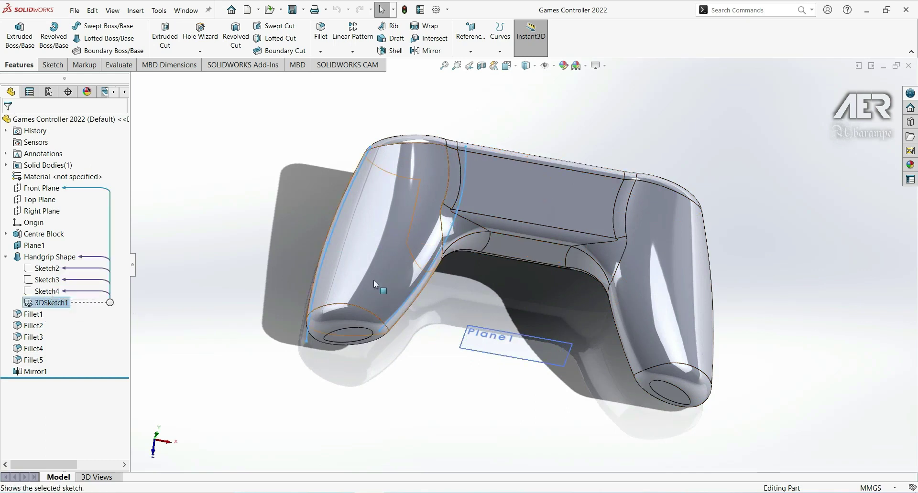
{"action": "middle_click_drag", "start_coordinate": [402, 253], "coordinate": [400, 164]}
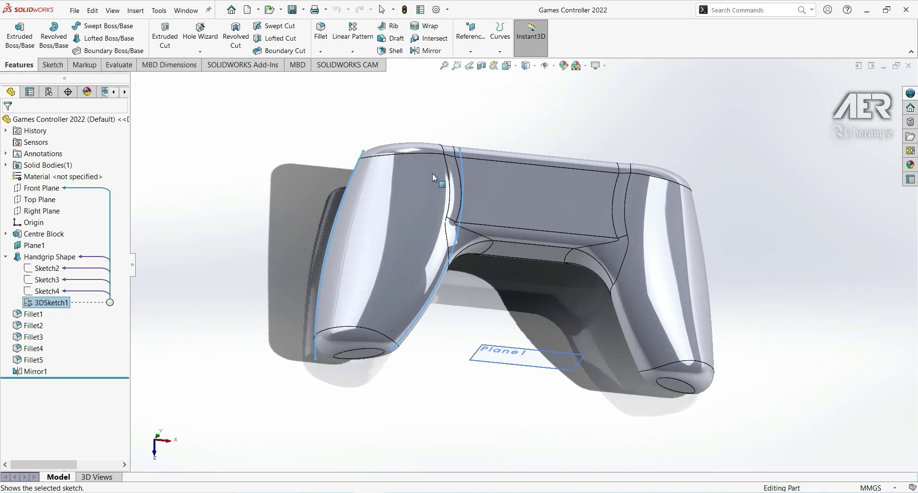
{"action": "middle_click_drag", "start_coordinate": [386, 271], "coordinate": [390, 193]}
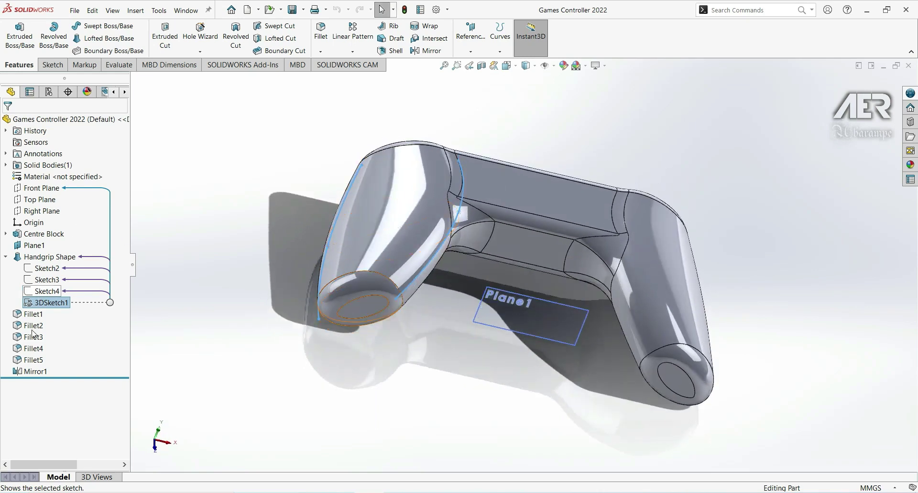
Step: Review the five fillet features one after another, checking which handgrip and centre block edges each one rounds
{"action": "left_click", "coordinate": [332, 316]}
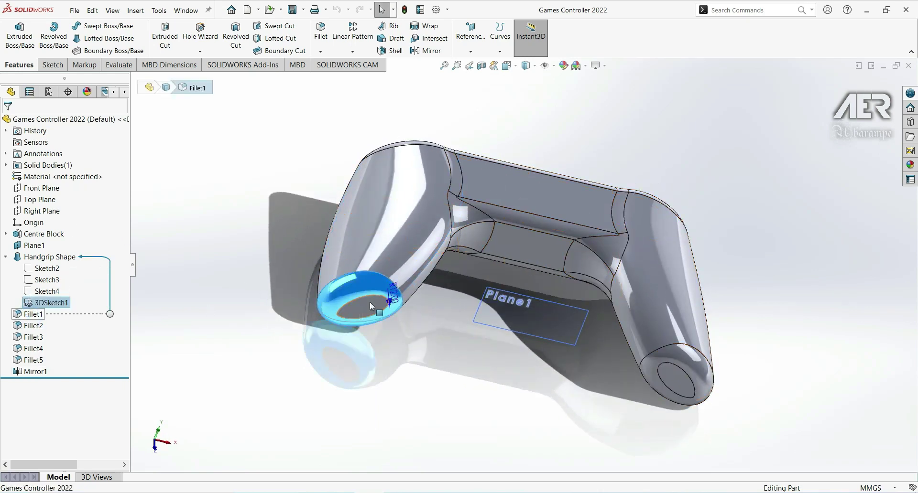
{"action": "middle_click_drag", "start_coordinate": [370, 303], "coordinate": [362, 241]}
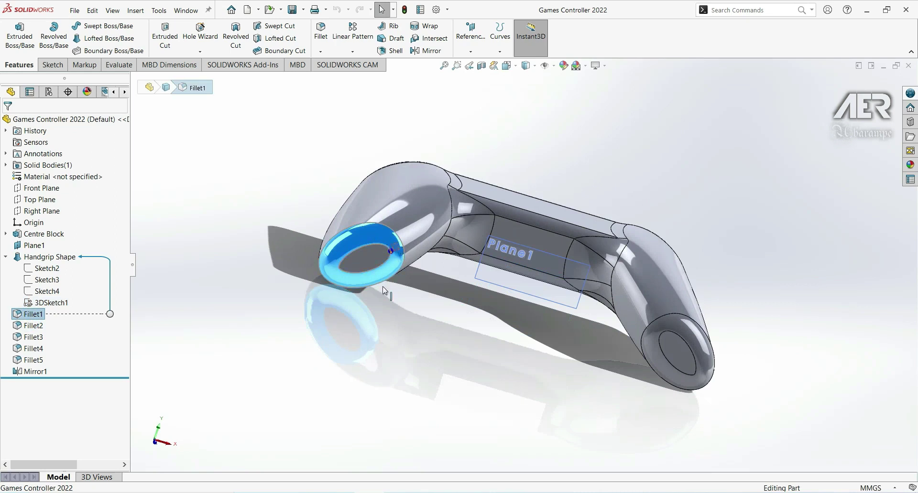
{"action": "left_click", "coordinate": [34, 326]}
{"action": "middle_click_drag", "start_coordinate": [420, 291], "coordinate": [359, 129]}
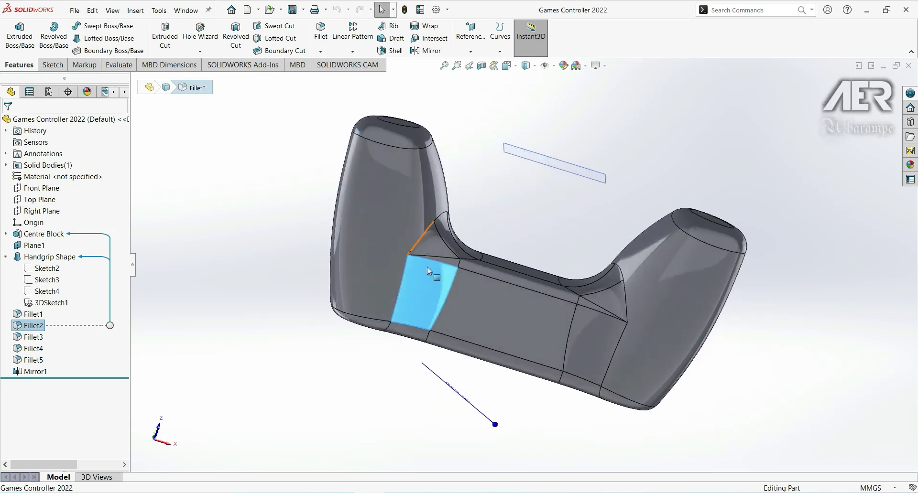
{"action": "middle_click_drag", "start_coordinate": [424, 281], "coordinate": [395, 375]}
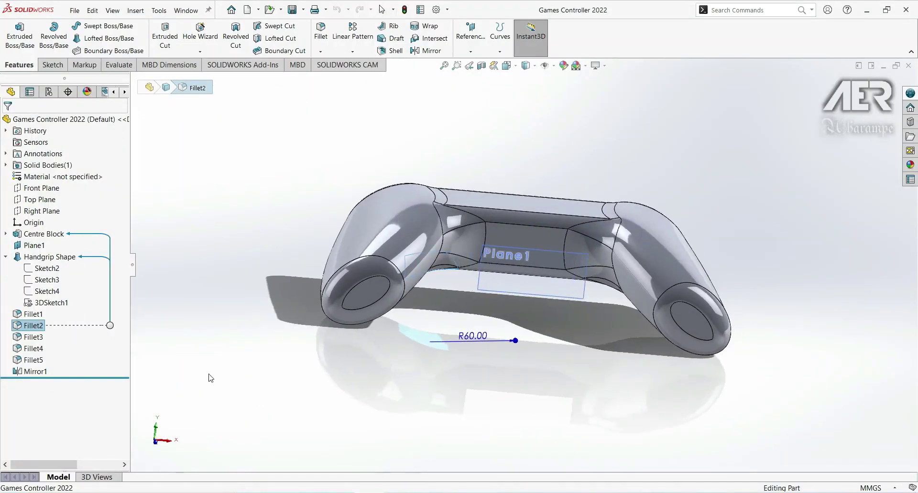
{"action": "left_click", "coordinate": [35, 341]}
{"action": "middle_click_drag", "start_coordinate": [543, 225], "coordinate": [378, 292]}
{"action": "left_click", "coordinate": [54, 348]}
{"action": "left_click", "coordinate": [34, 360]}
{"action": "middle_click_drag", "start_coordinate": [588, 194], "coordinate": [169, 277]}
Step: Inspect the mirror feature that forms the second half of the controller, clear the selection and view the complete body
{"action": "left_click", "coordinate": [35, 372]}
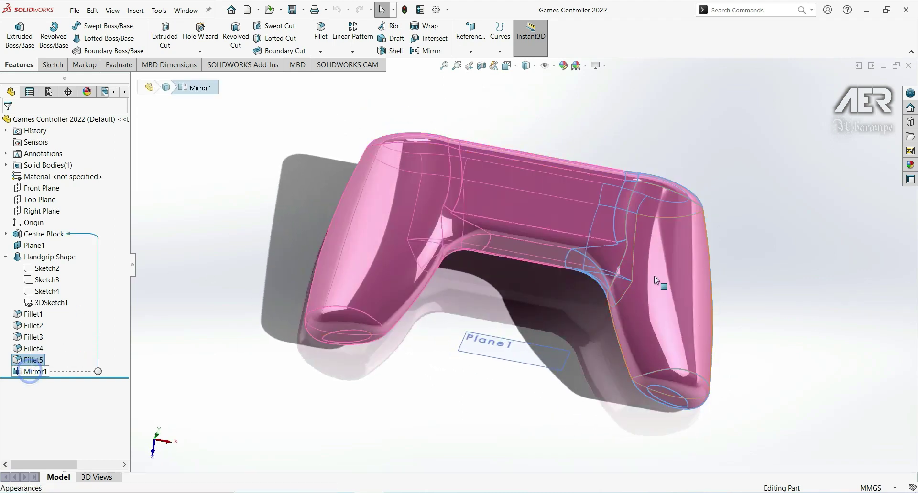
{"action": "left_click", "coordinate": [661, 322]}
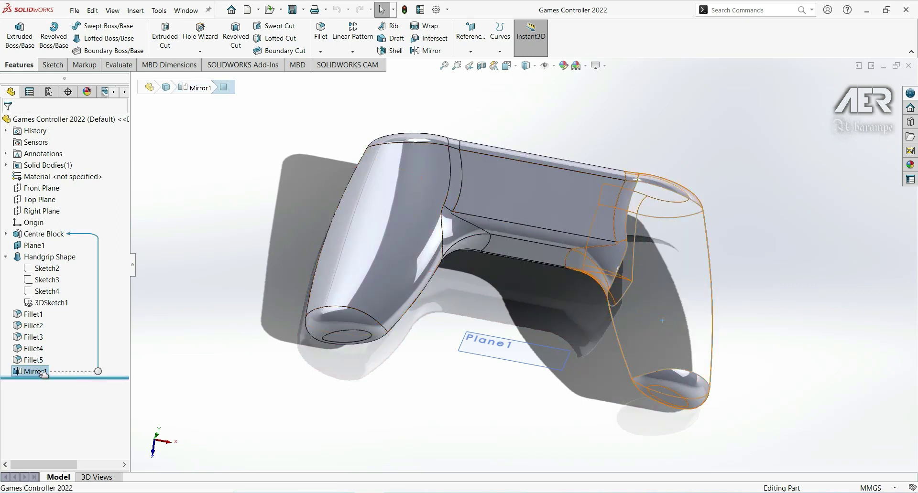
{"action": "left_click", "coordinate": [193, 376]}
{"action": "mouse_move", "coordinate": [420, 184]}
{"action": "middle_mouse_down"}
{"action": "mouse_move", "coordinate": [410, 192]}
{"action": "mouse_move", "coordinate": [419, 180]}
{"action": "middle_mouse_up"}
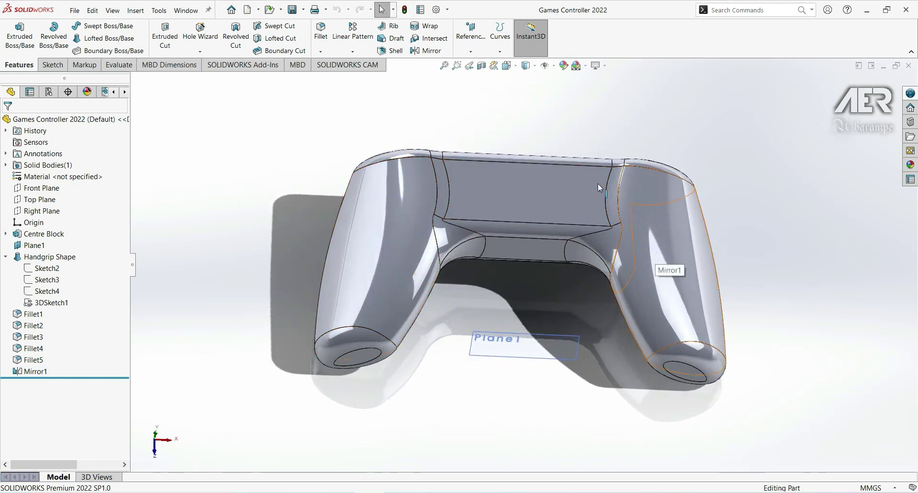
{"action": "middle_click_drag", "start_coordinate": [563, 149], "coordinate": [532, 217]}
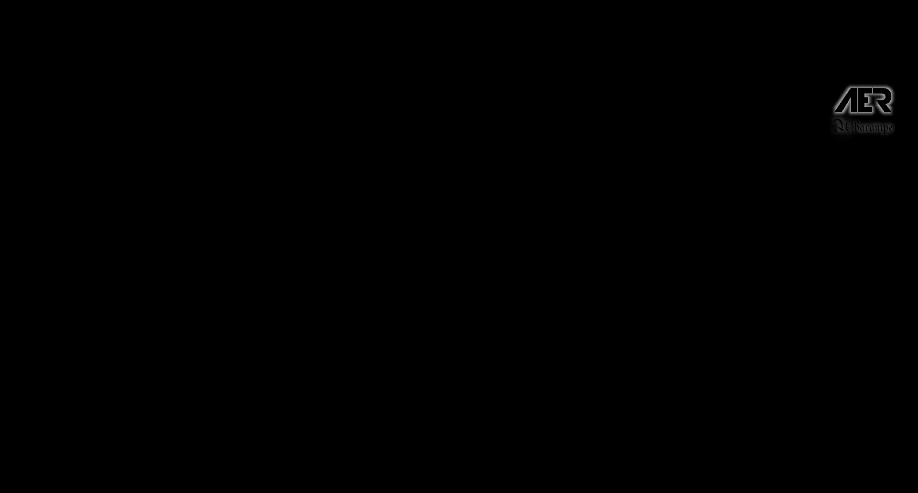